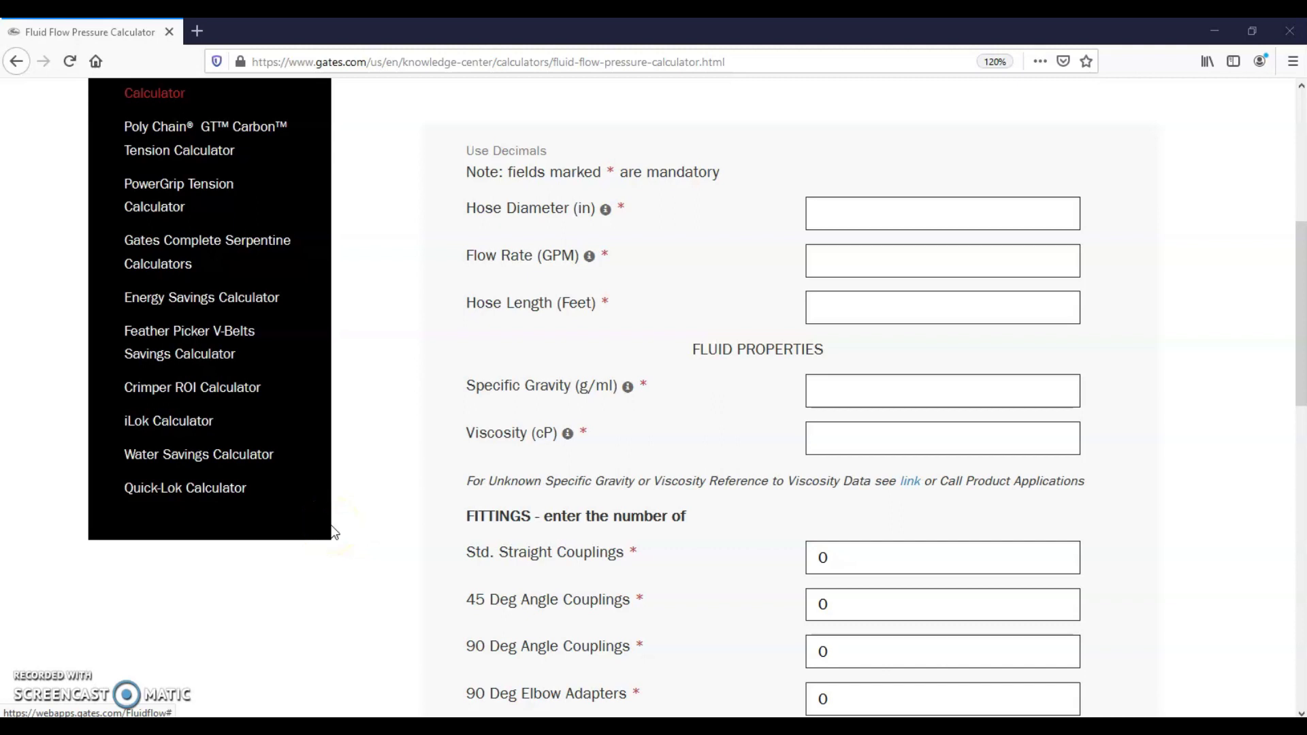
Enter a hose diameter of 1 in, a flow rate of 31.7 GPM and a hose length of 3.281 feet.
left_click_drag(467, 208, 573, 208)
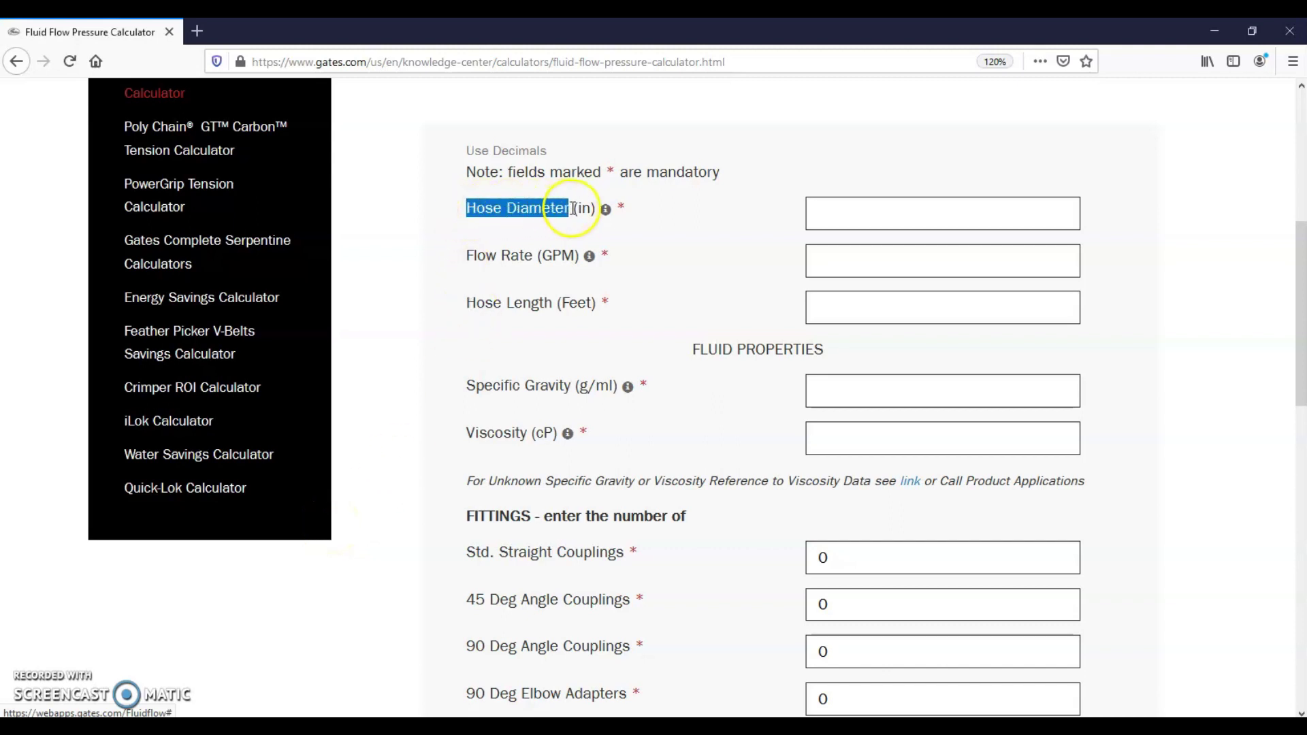
left_click(841, 213)
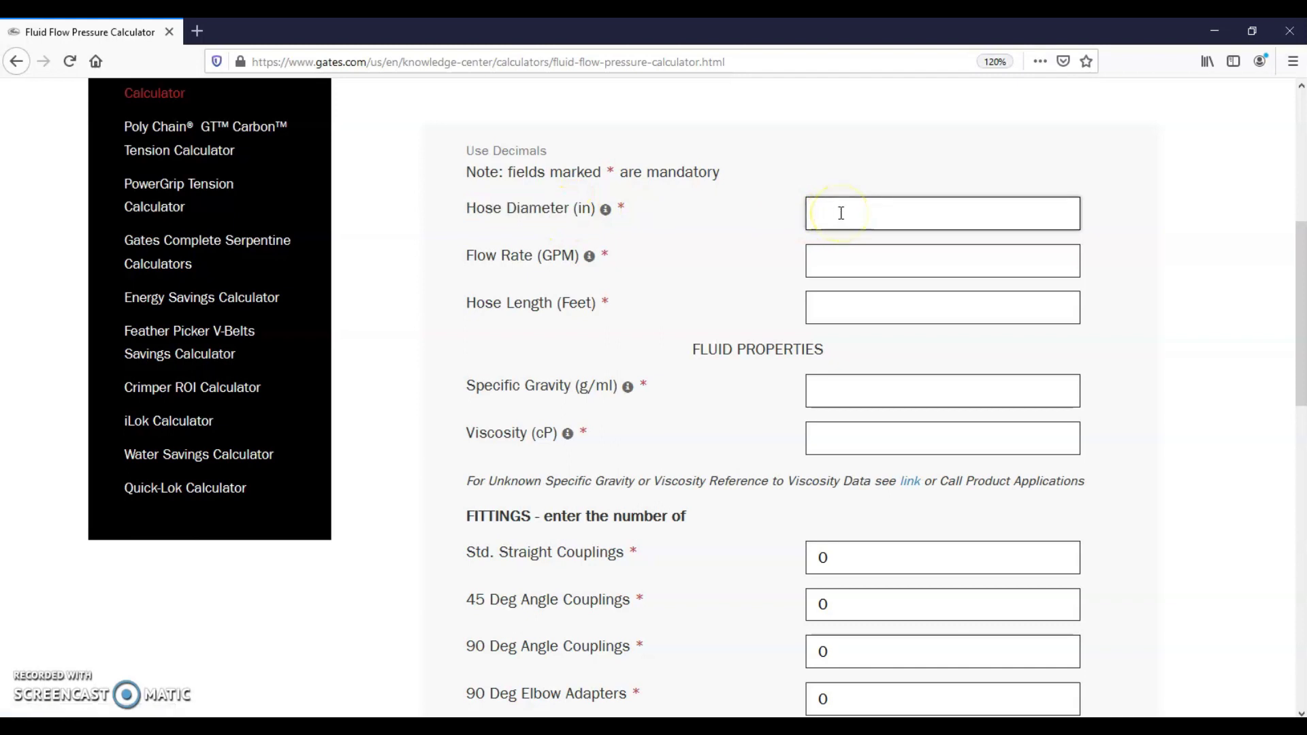
left_click_drag(469, 254, 533, 256)
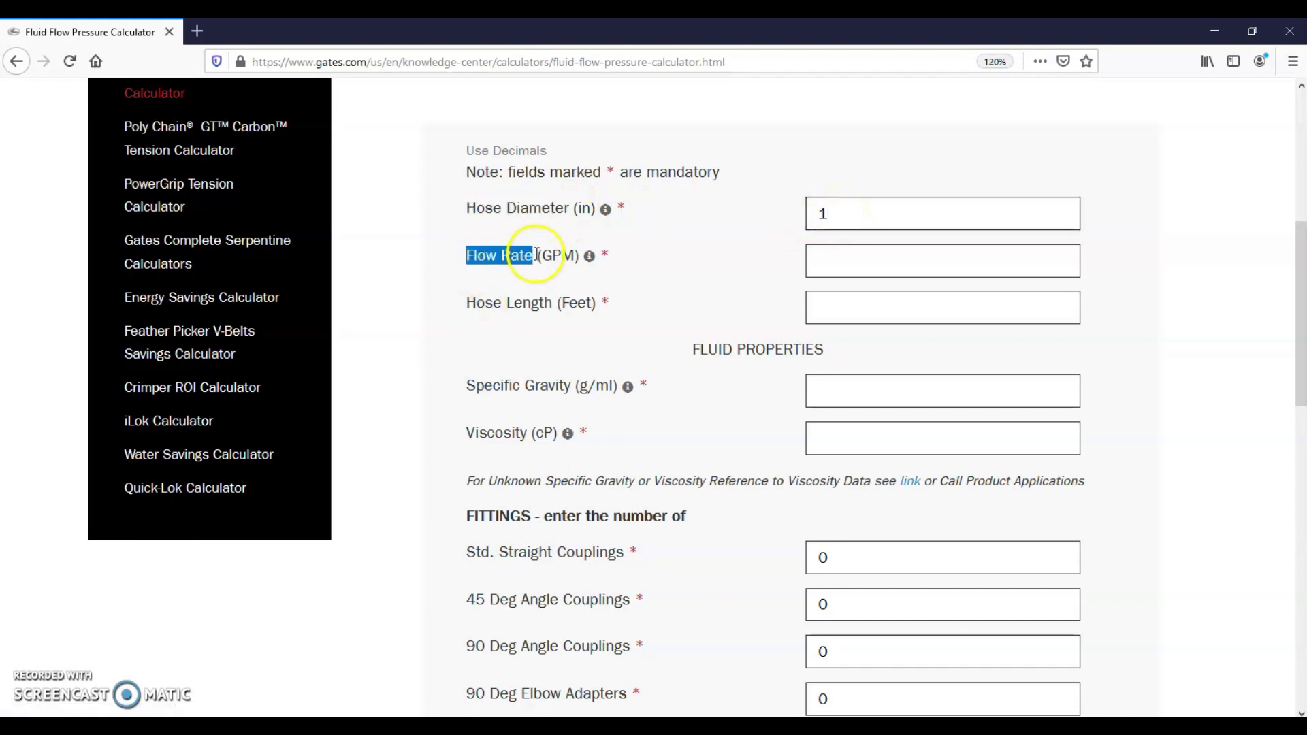
left_click(881, 260)
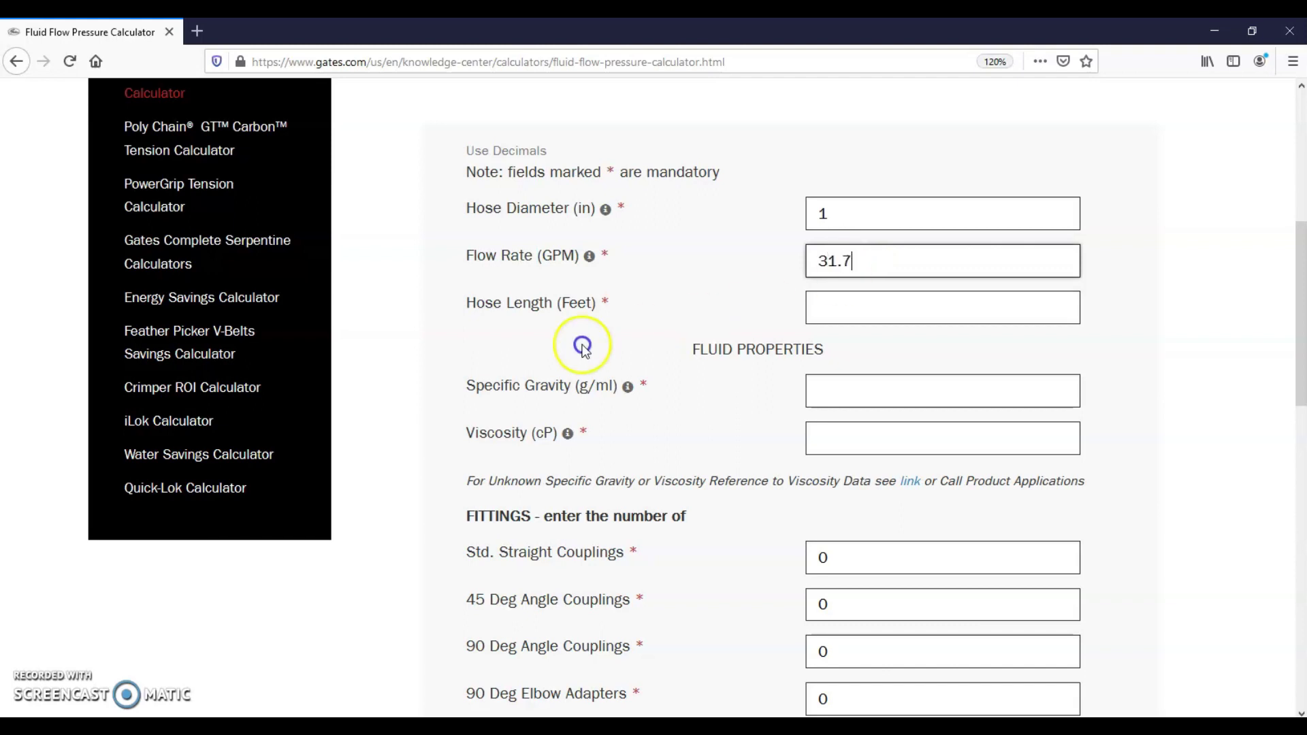
left_click_drag(468, 303, 546, 302)
left_click(918, 304)
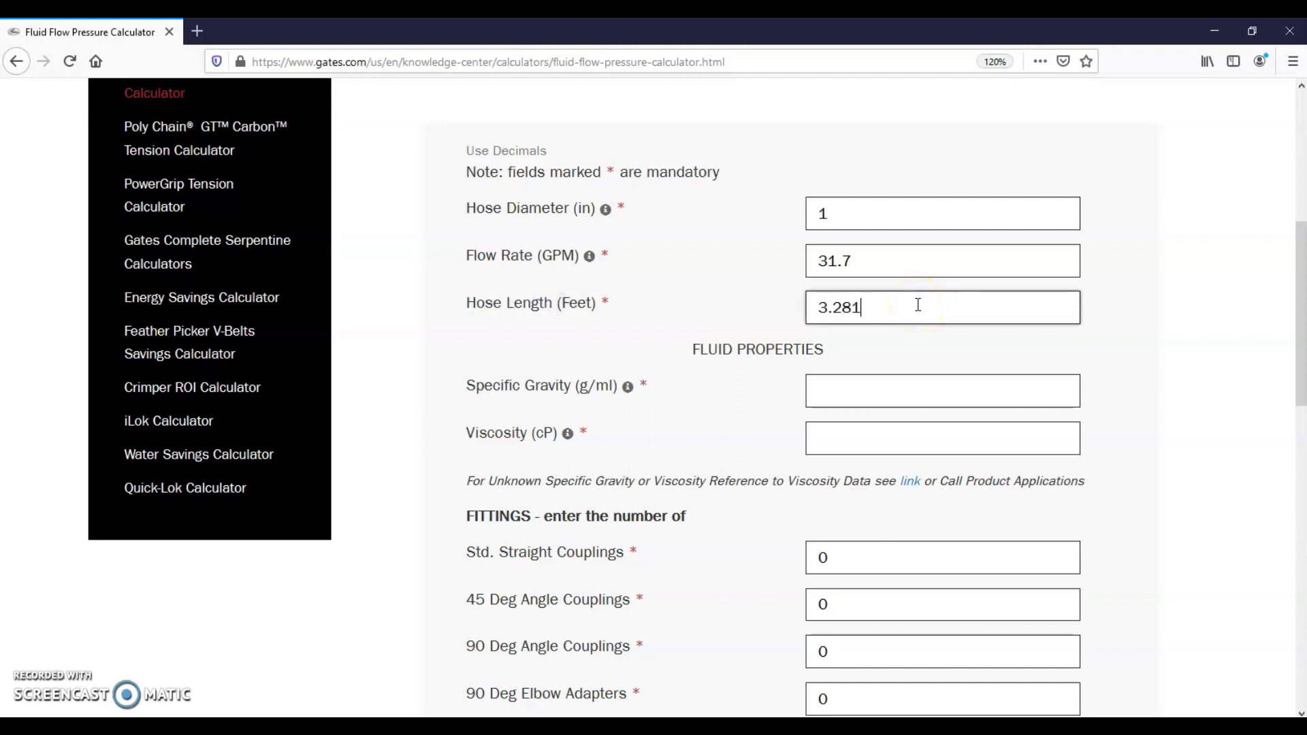
left_click_drag(562, 302, 593, 302)
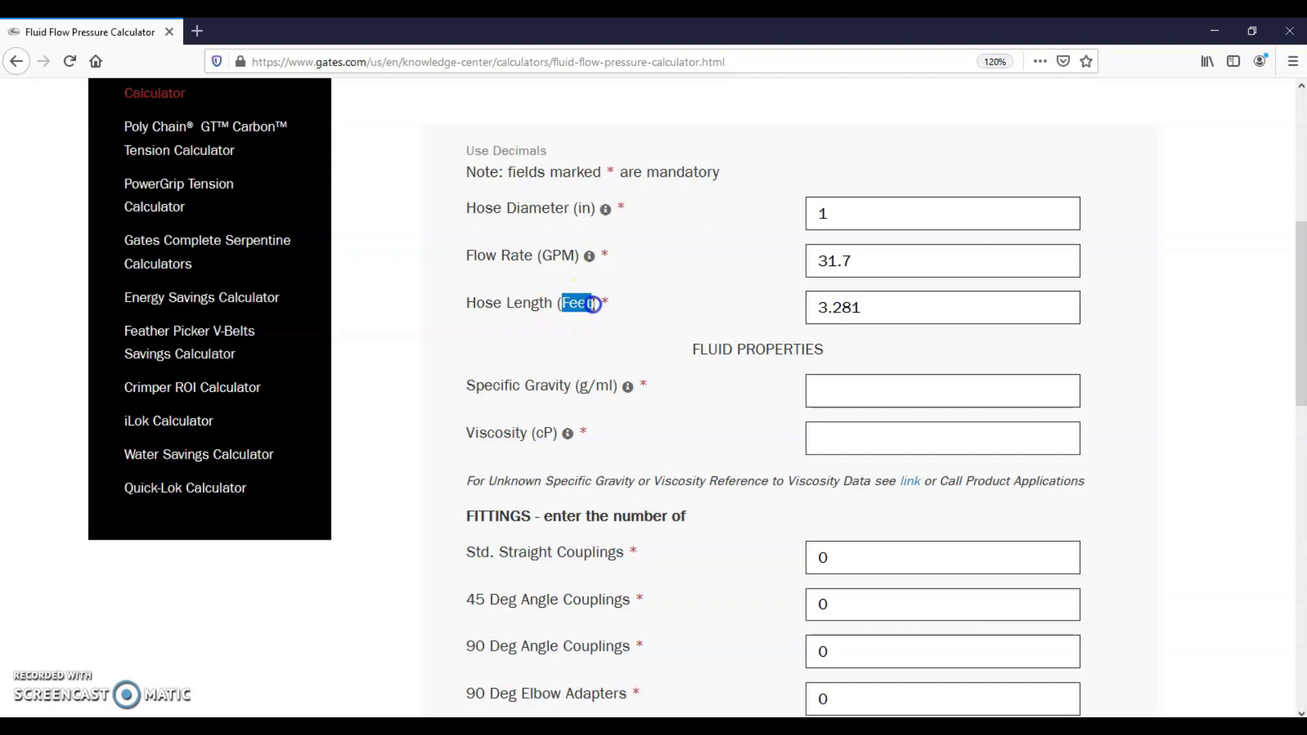
Set the fluid properties to a specific gravity of 0.885 g/ml and a viscosity of 37.91 cP.
left_click_drag(677, 358, 826, 347)
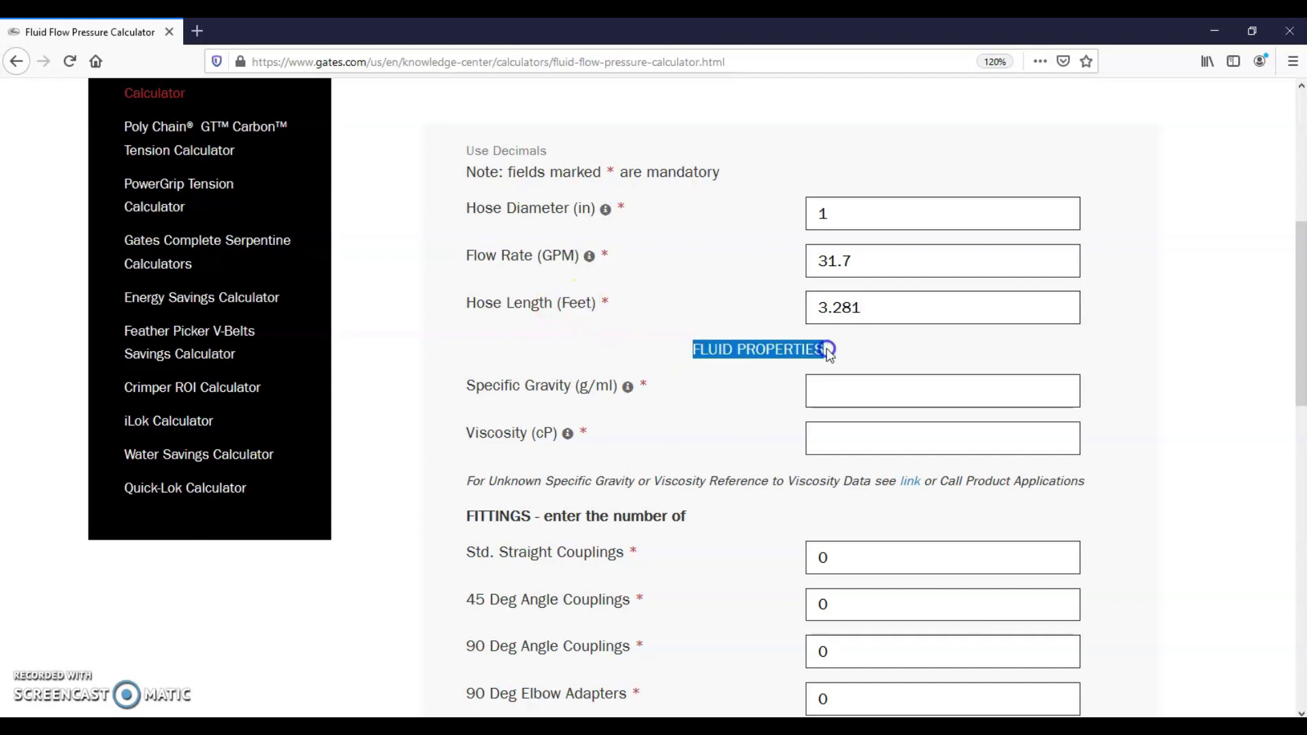
scroll(732, 365, "down", 2)
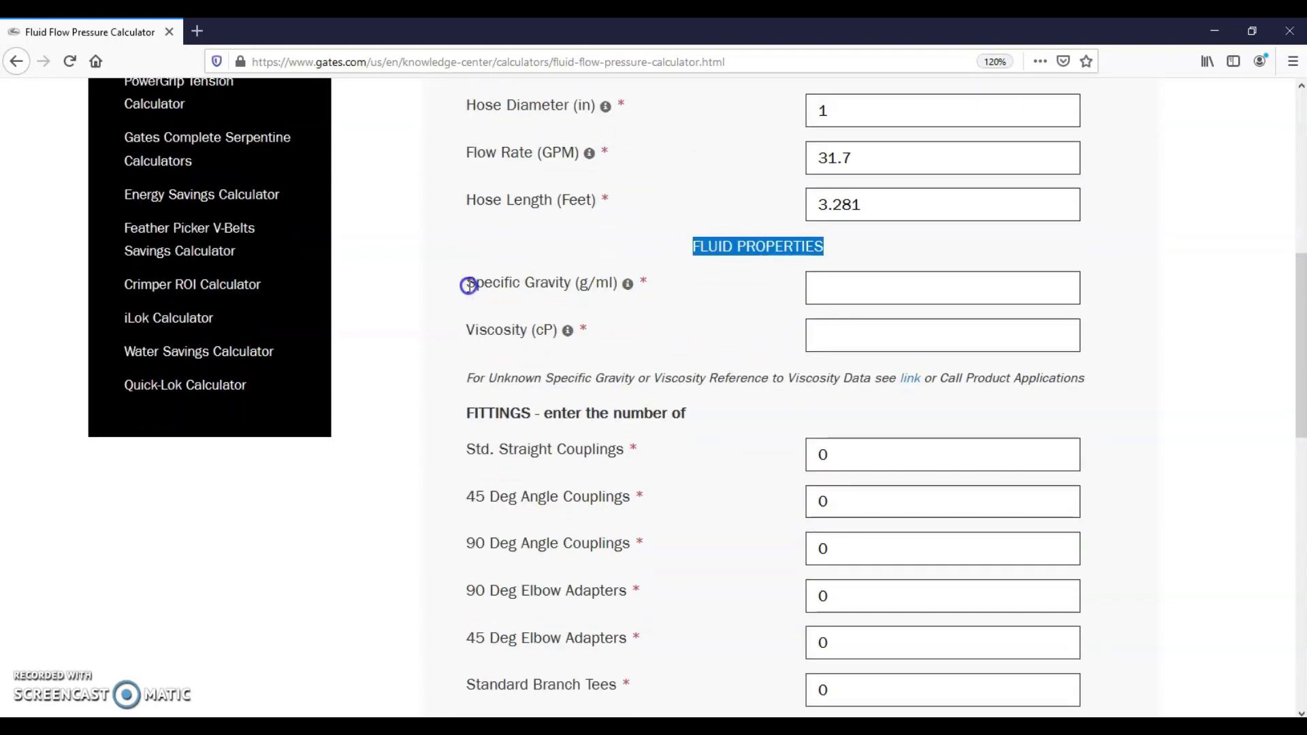
left_click_drag(579, 284, 614, 283)
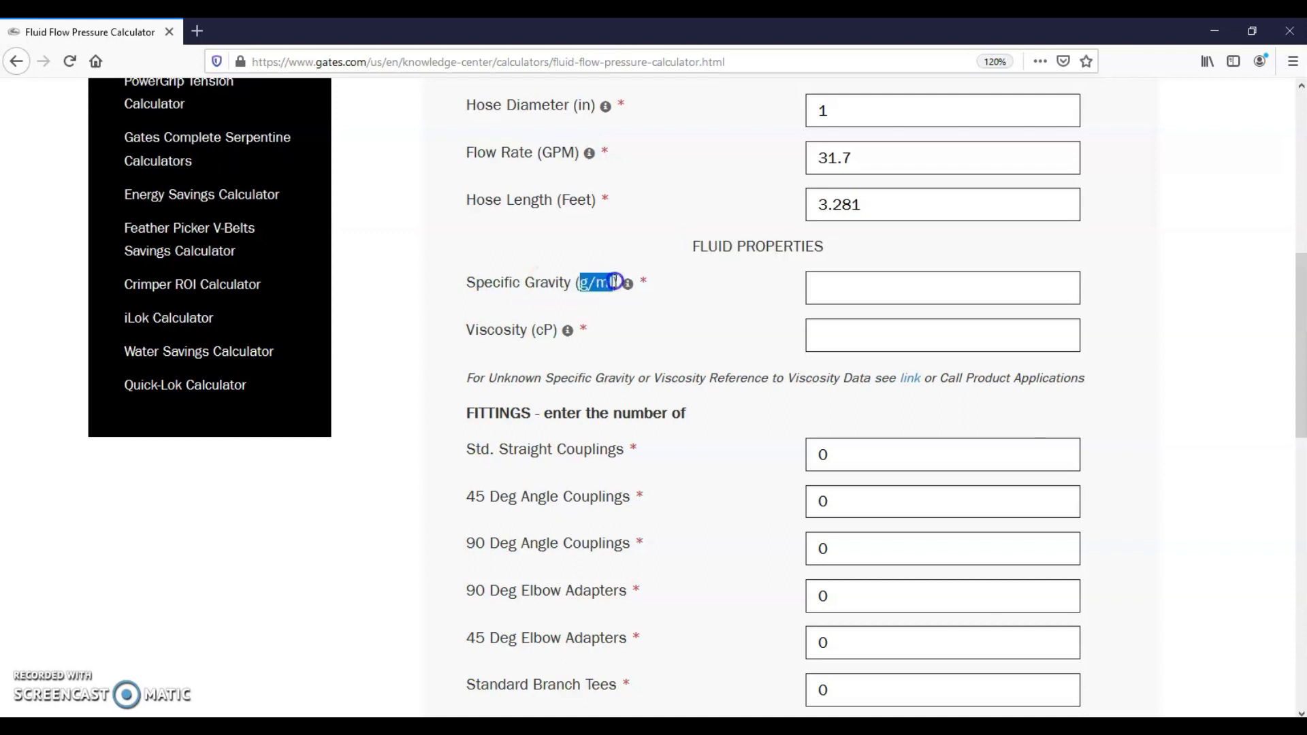
left_click(837, 281)
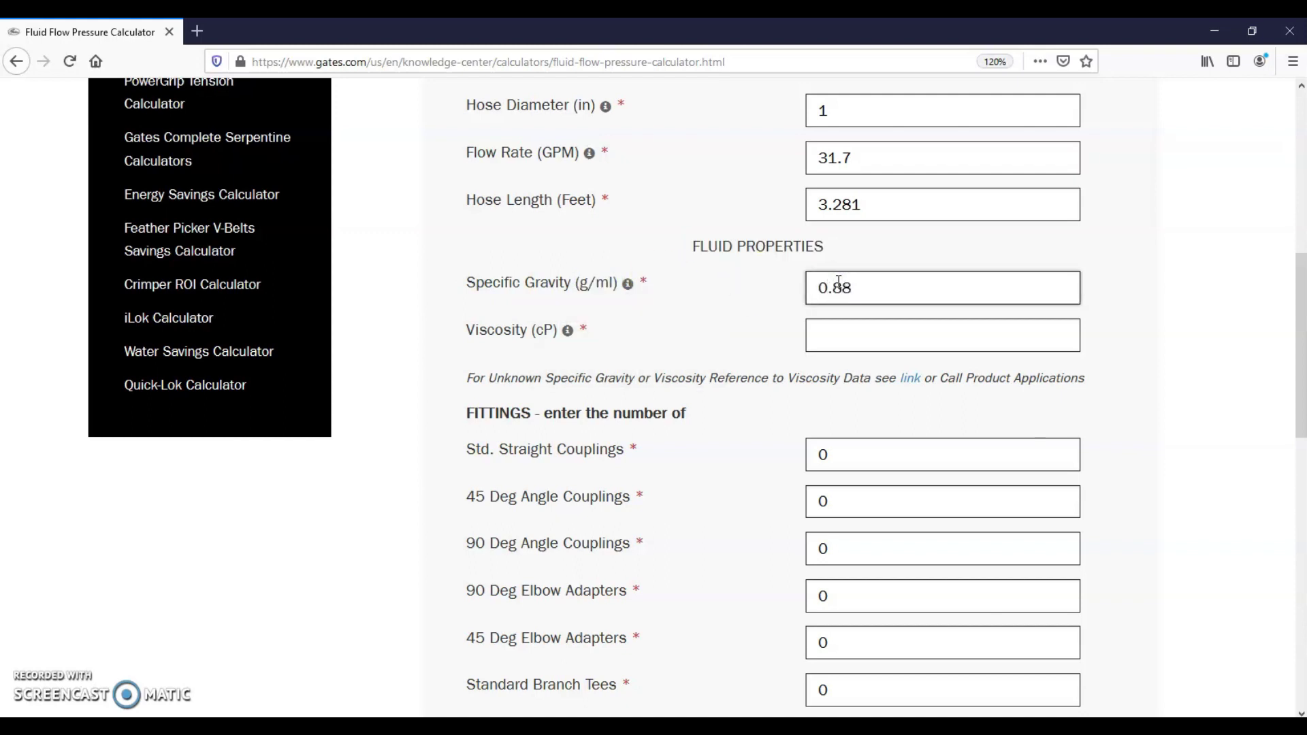
scroll(741, 301, "down", 2)
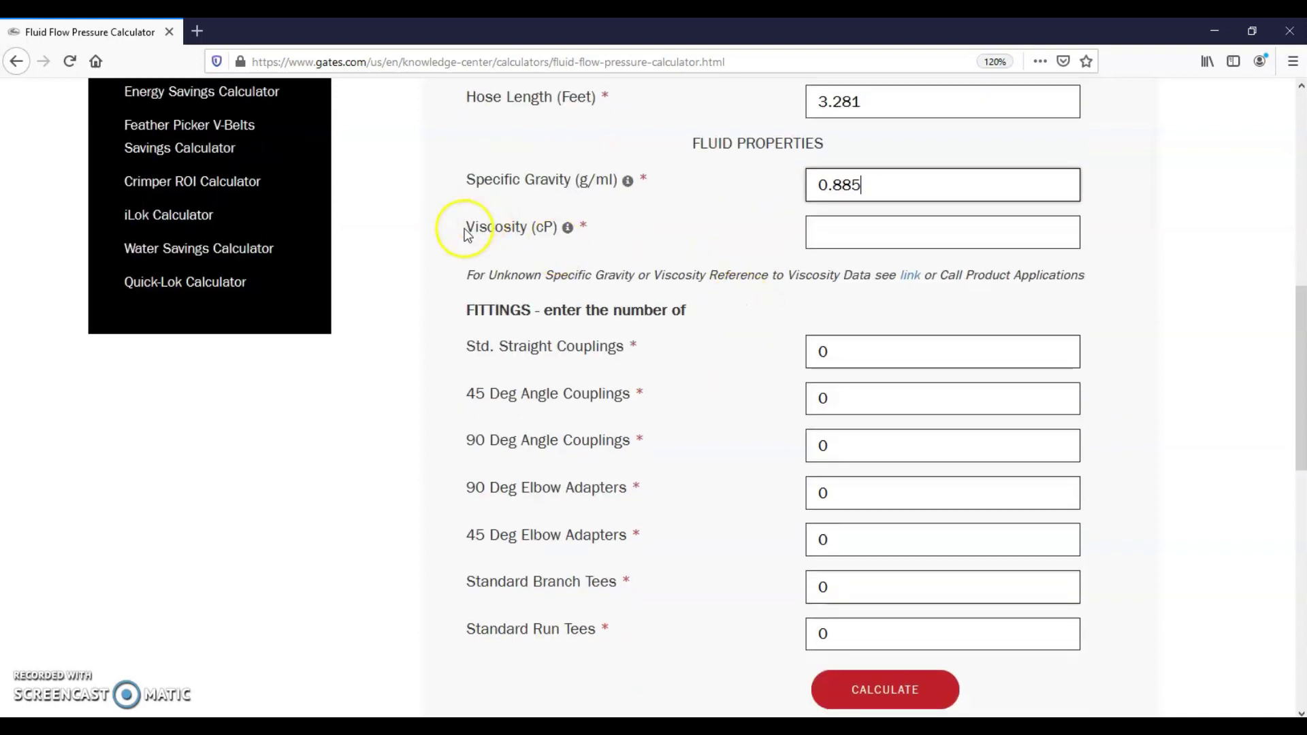
left_click_drag(468, 228, 547, 227)
left_click(827, 223)
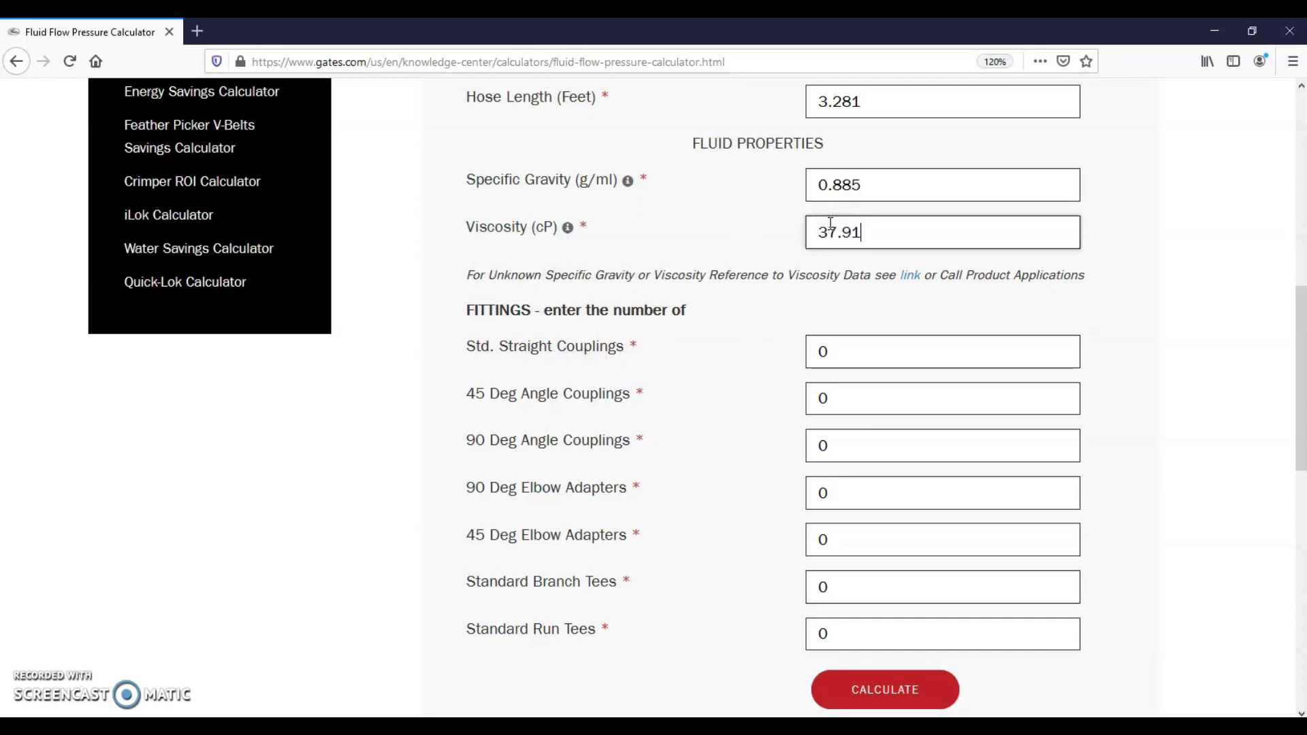
left_click(701, 320)
Review the available fitting types, from straight and angle couplings to elbow adapters and branch and run tees.
scroll(701, 320, "down", 2)
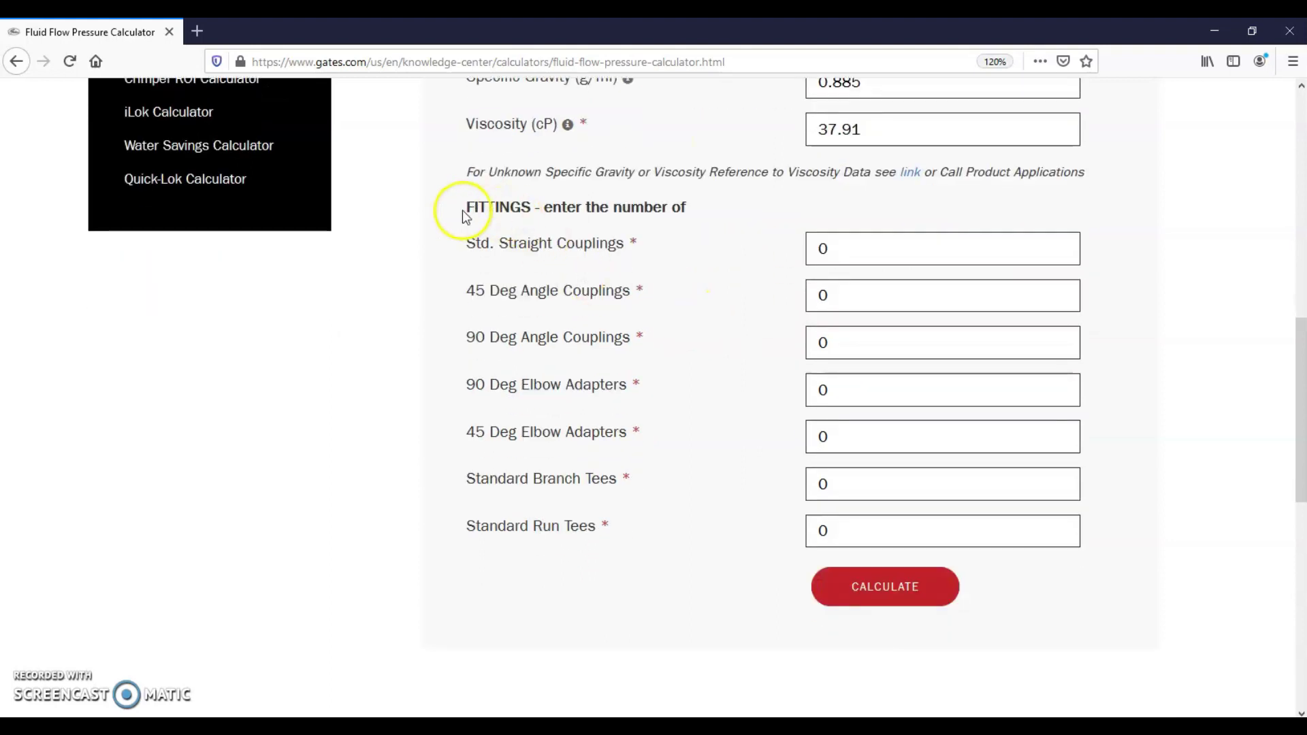
left_click_drag(468, 208, 626, 526)
left_click(685, 454)
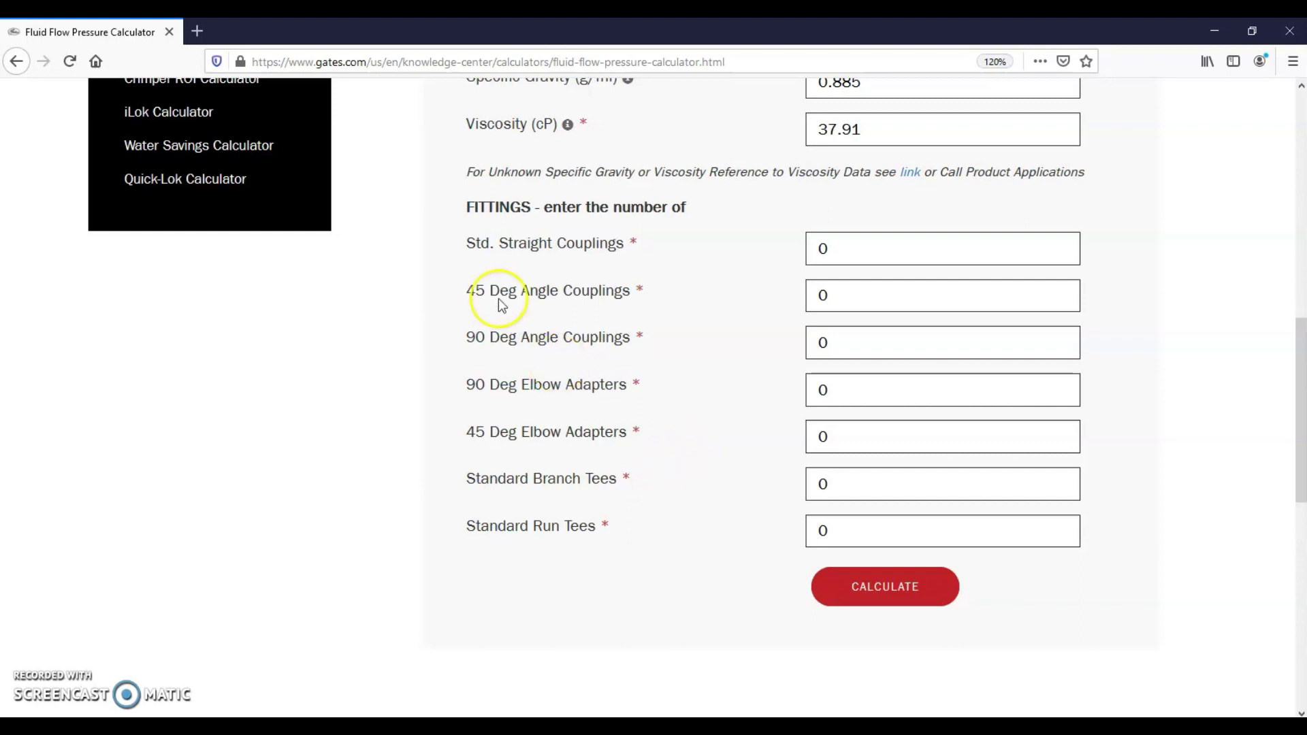
left_click_drag(471, 291, 586, 292)
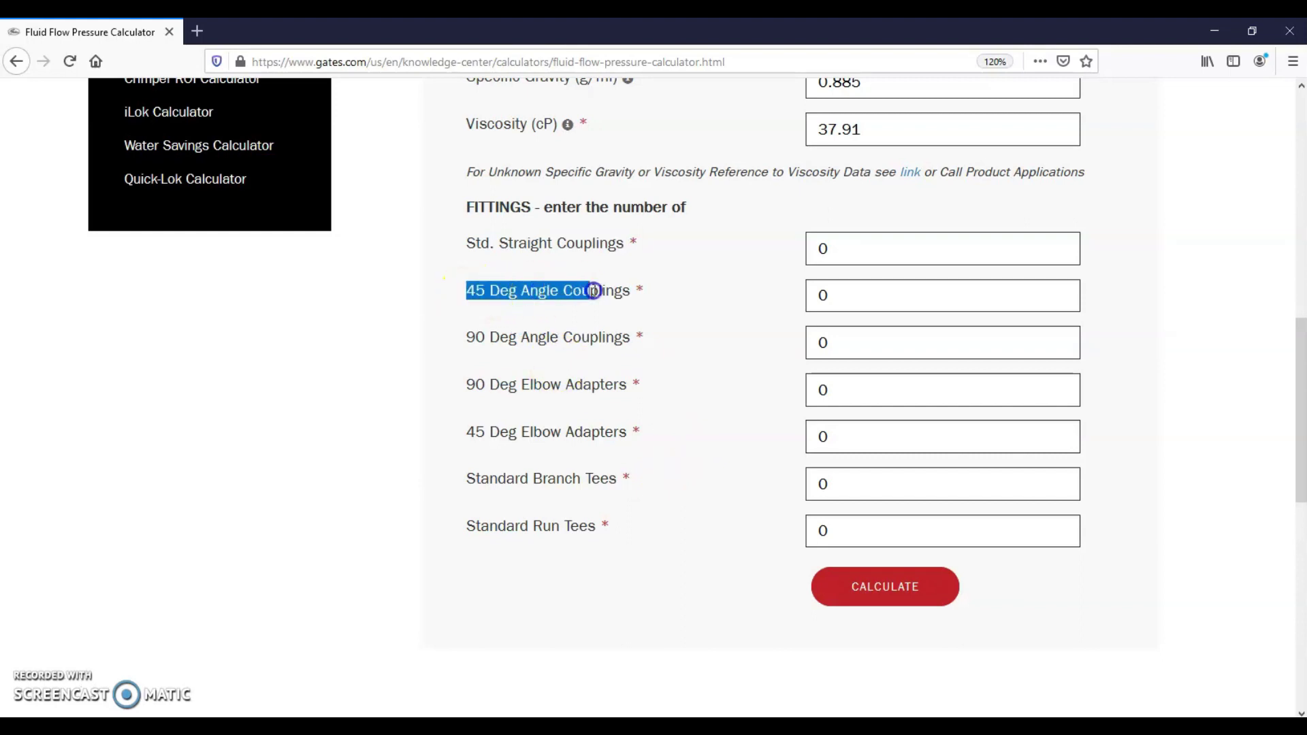
left_click(471, 291)
double_click(471, 291)
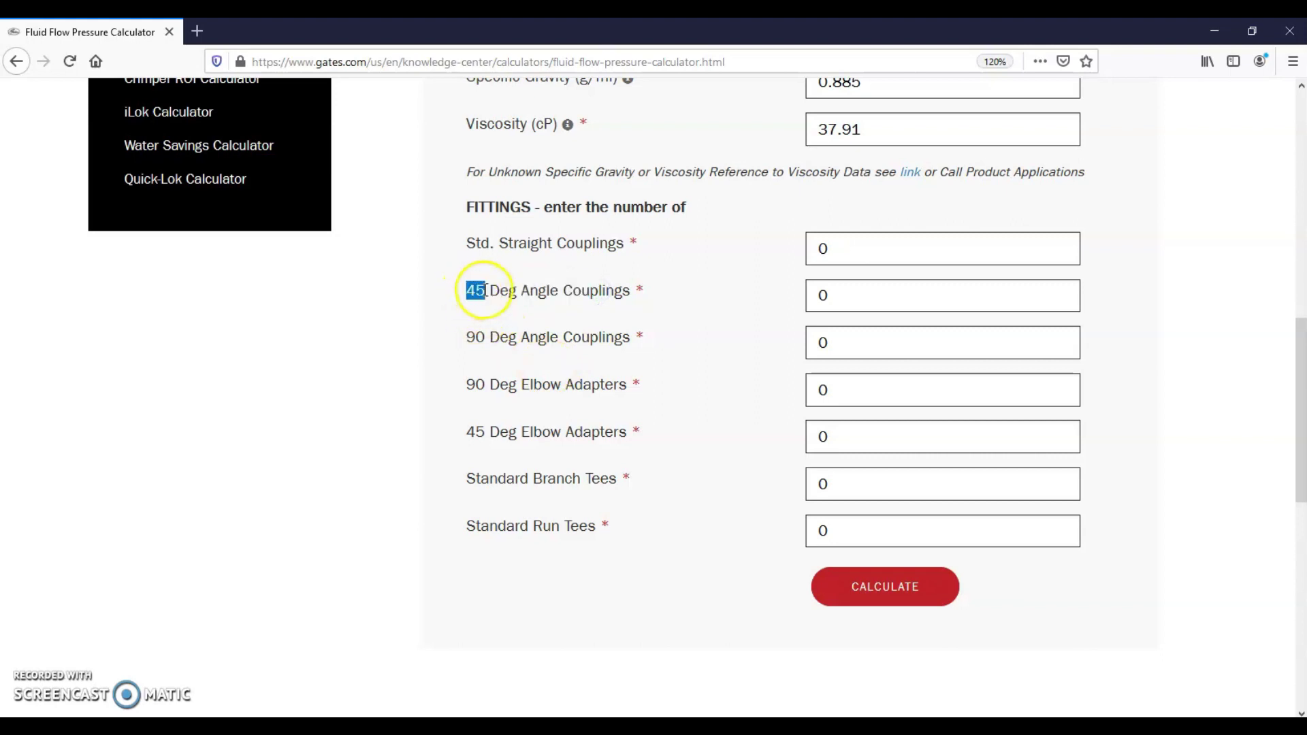
double_click(478, 338)
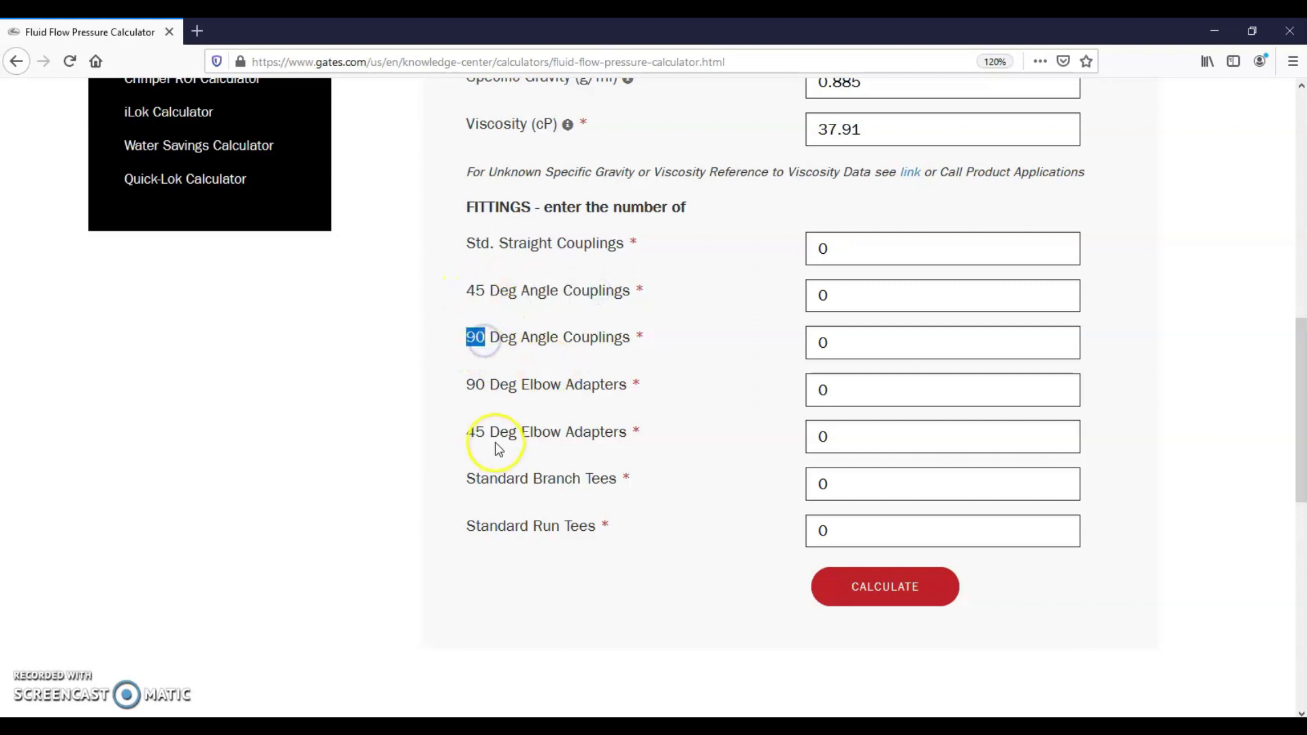
left_click_drag(520, 386, 562, 385)
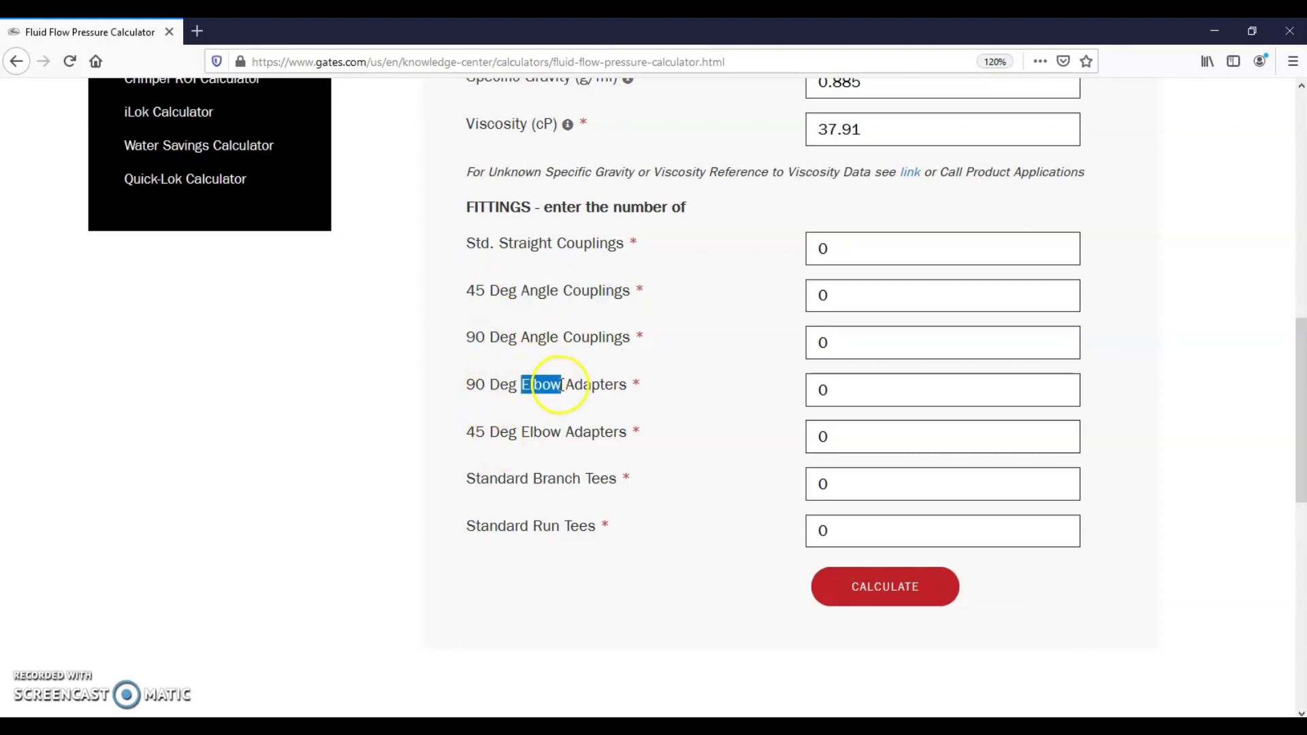
double_click(471, 385)
left_click_drag(520, 432, 554, 433)
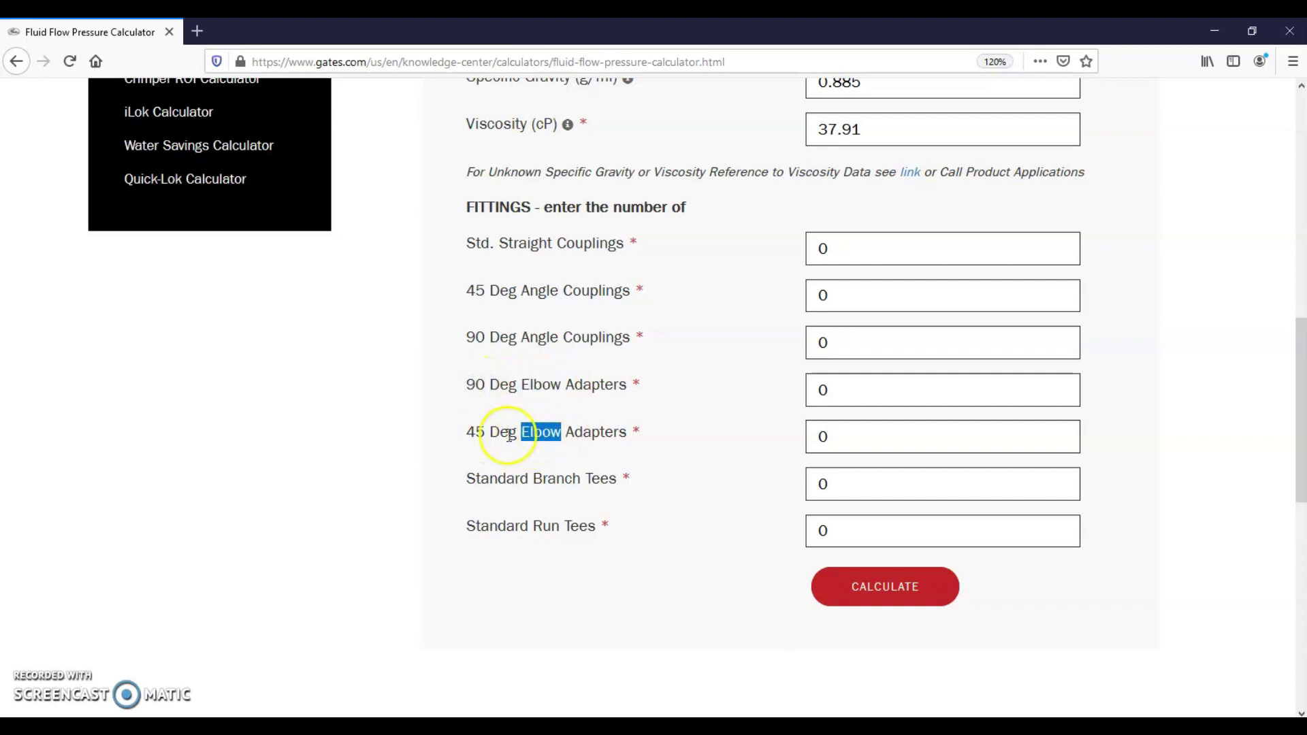
double_click(472, 432)
double_click(608, 479)
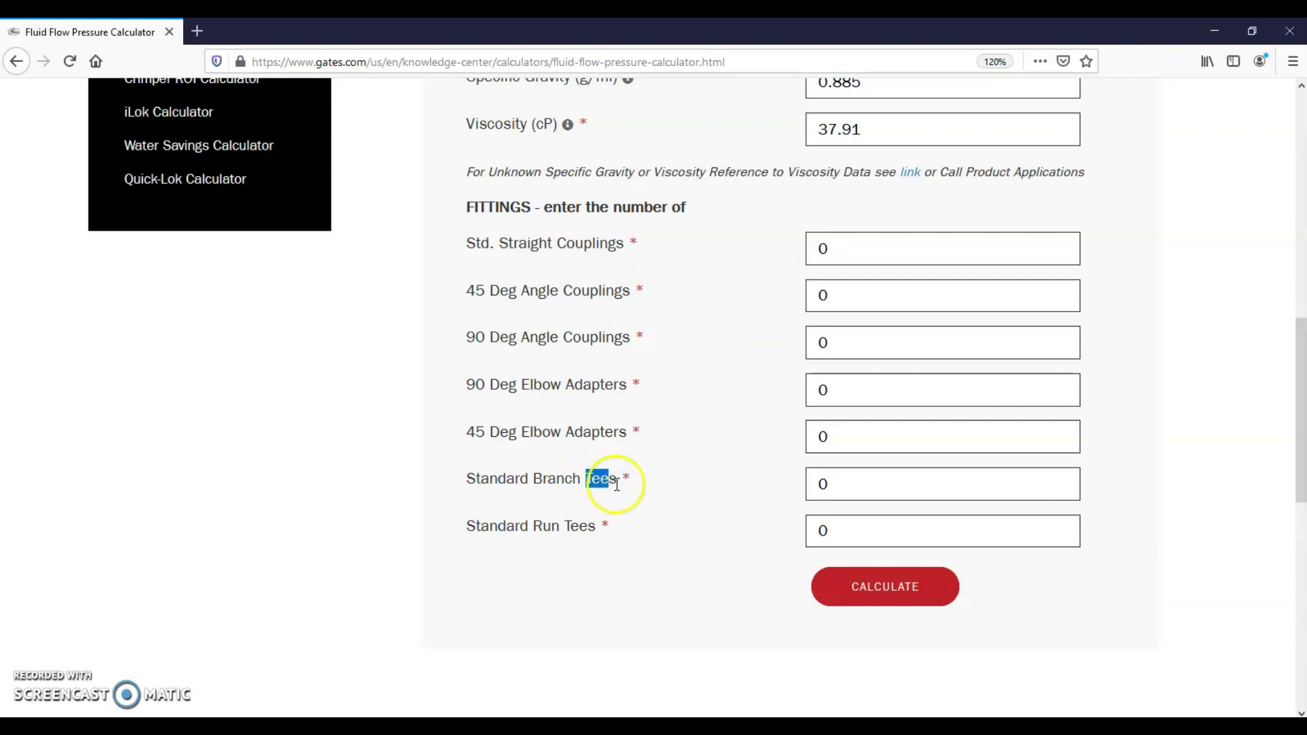
left_click(751, 243)
Check the entered hose and fluid data and run the pressure calculation.
scroll(745, 453, "up", 3)
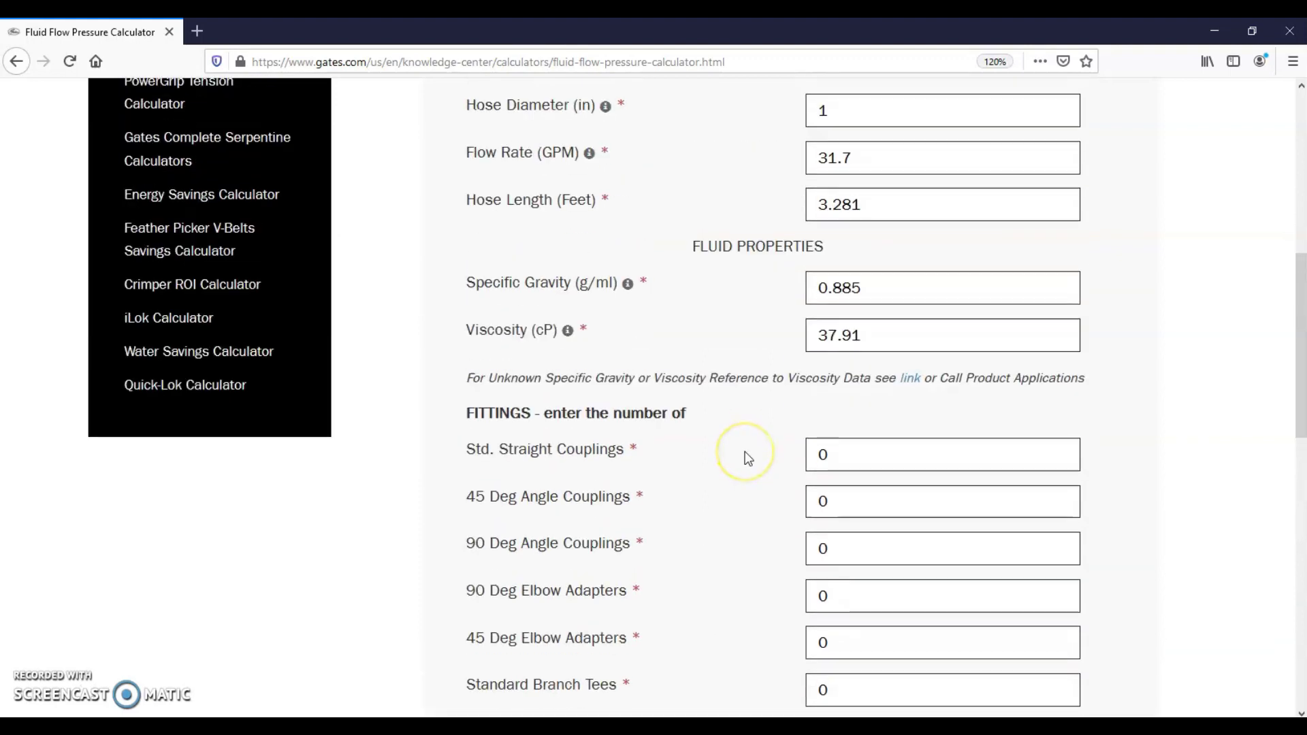
scroll(748, 457, "up", 2)
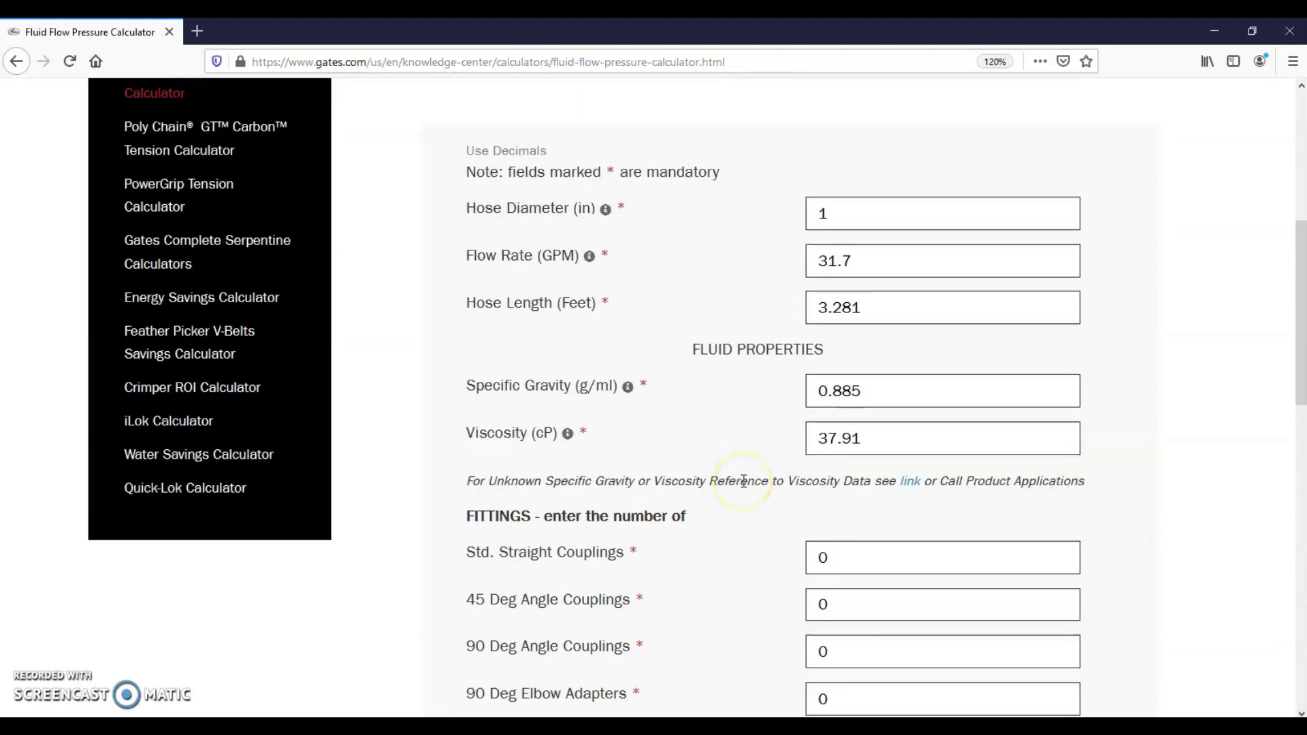
scroll(742, 481, "down", 3)
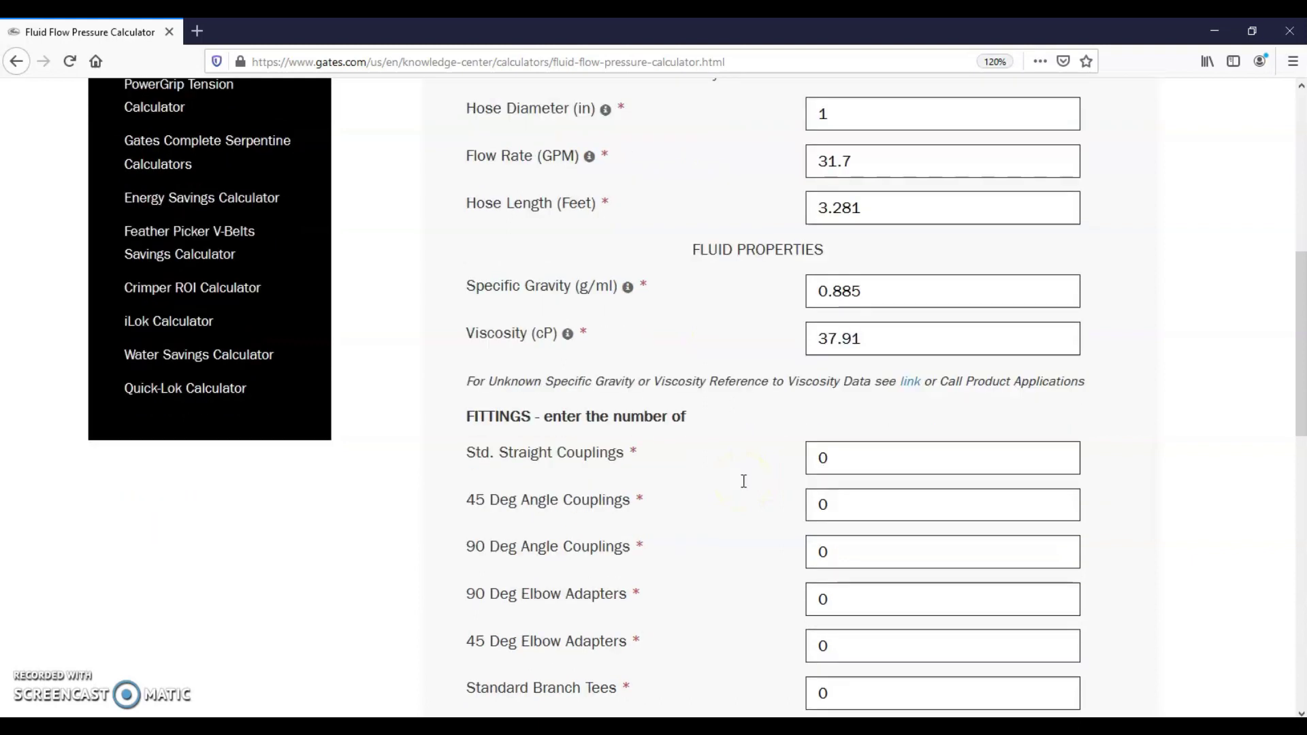
left_click(899, 586)
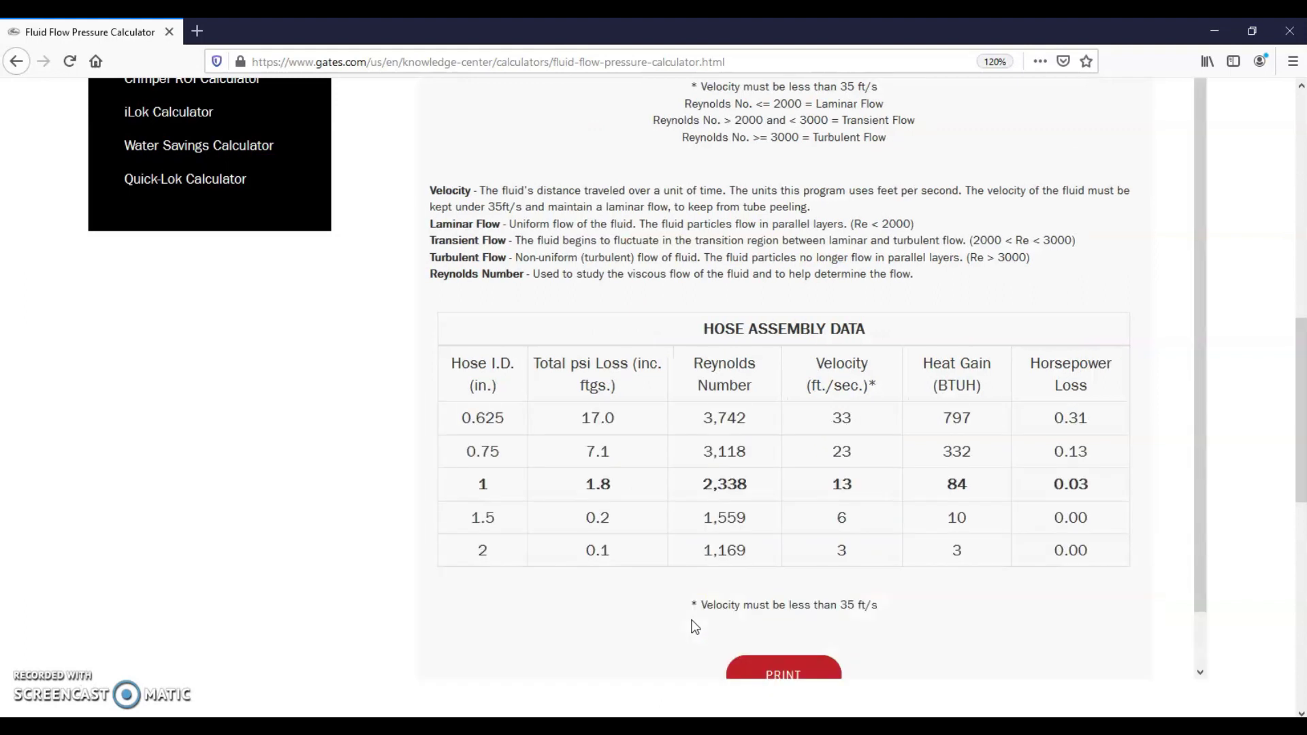
Examine the pressure loss, Reynolds number and velocity with its units in the Hose Data results.
scroll(694, 626, "up", 5)
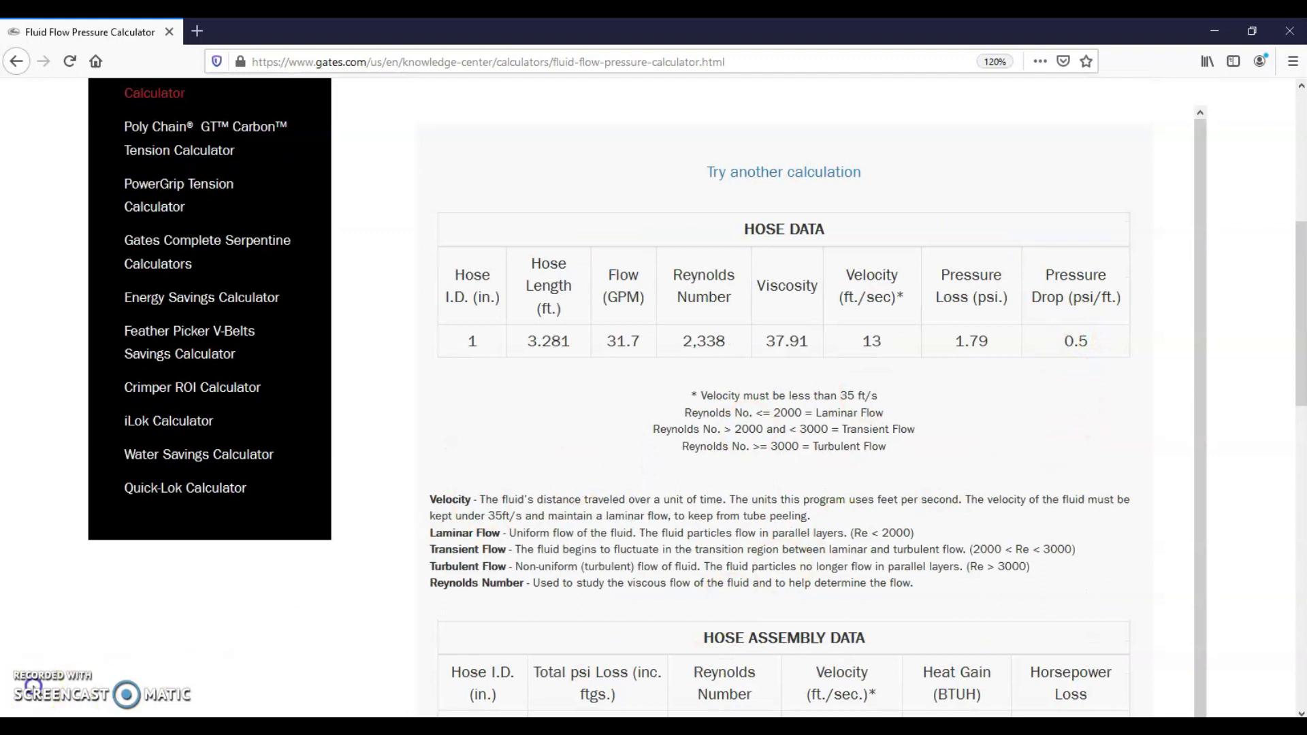
left_click_drag(940, 275, 1004, 300)
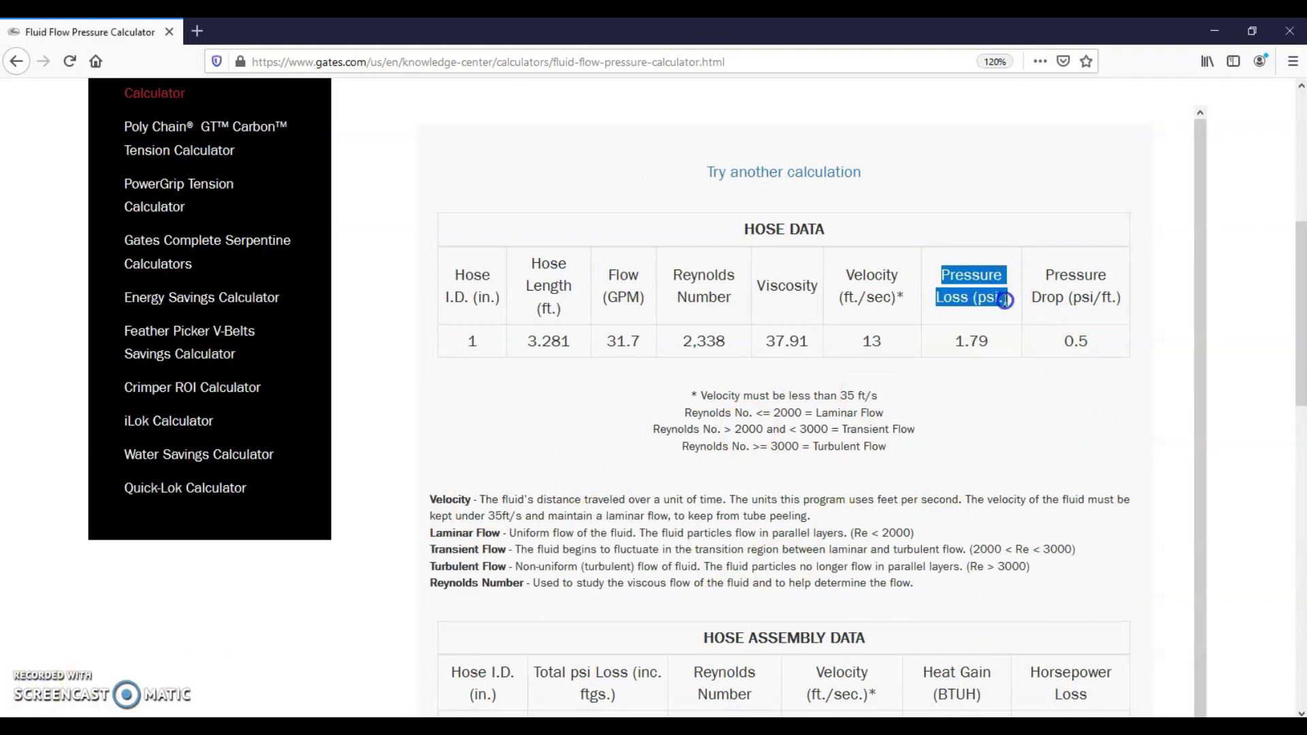
left_click(957, 342)
left_click_drag(957, 341, 988, 341)
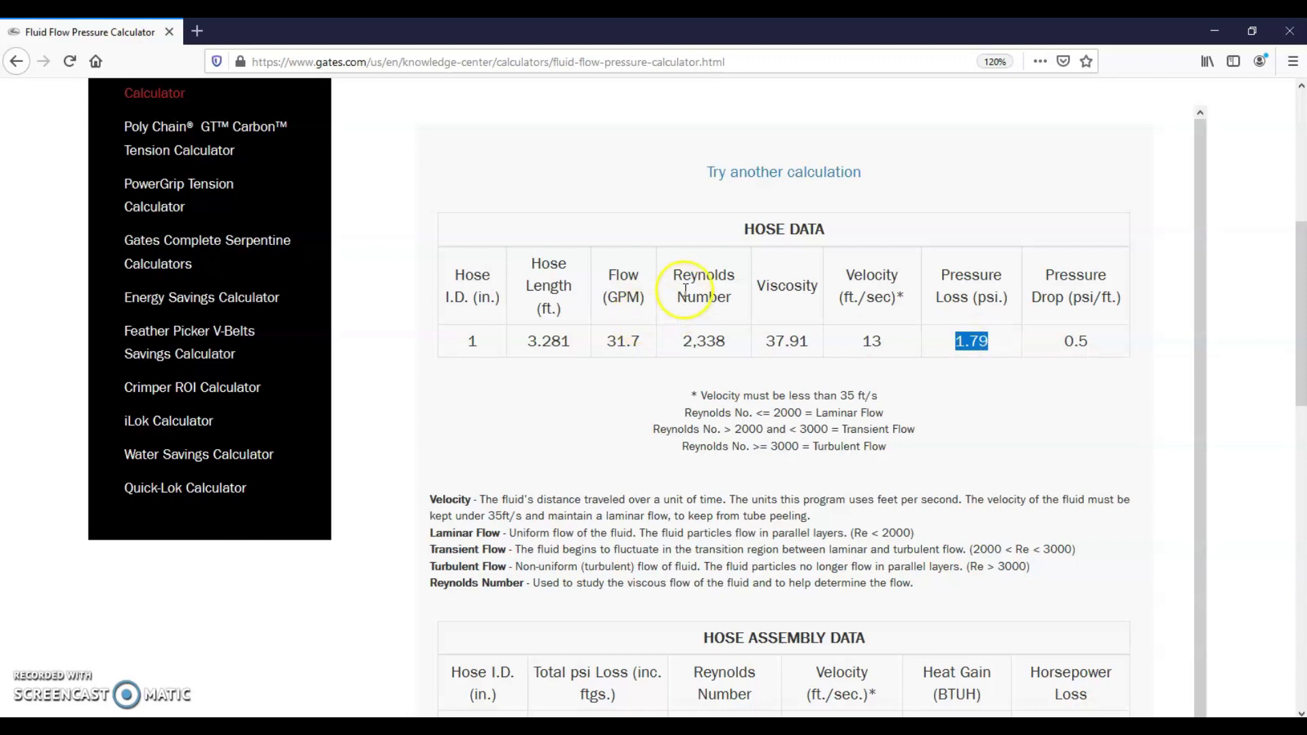
left_click_drag(676, 274, 723, 341)
left_click(723, 341)
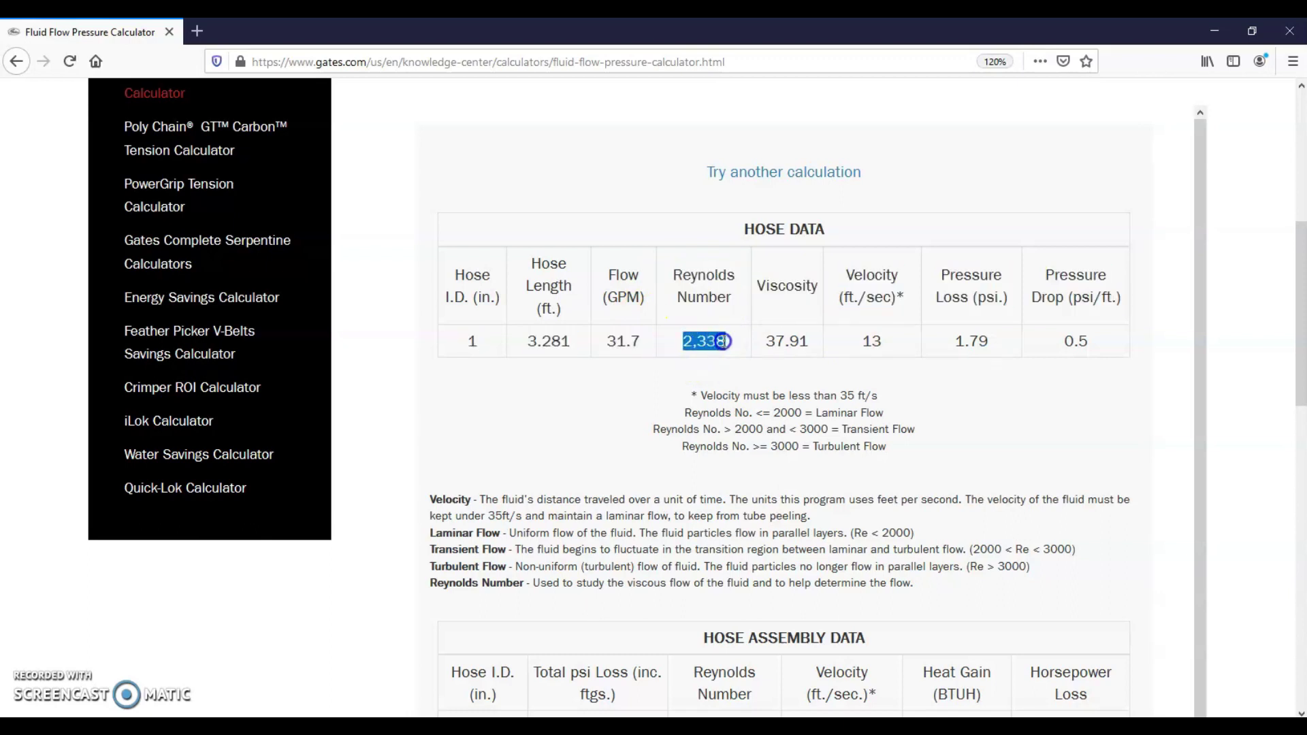
left_click_drag(846, 273, 886, 341)
left_click_drag(844, 298, 894, 297)
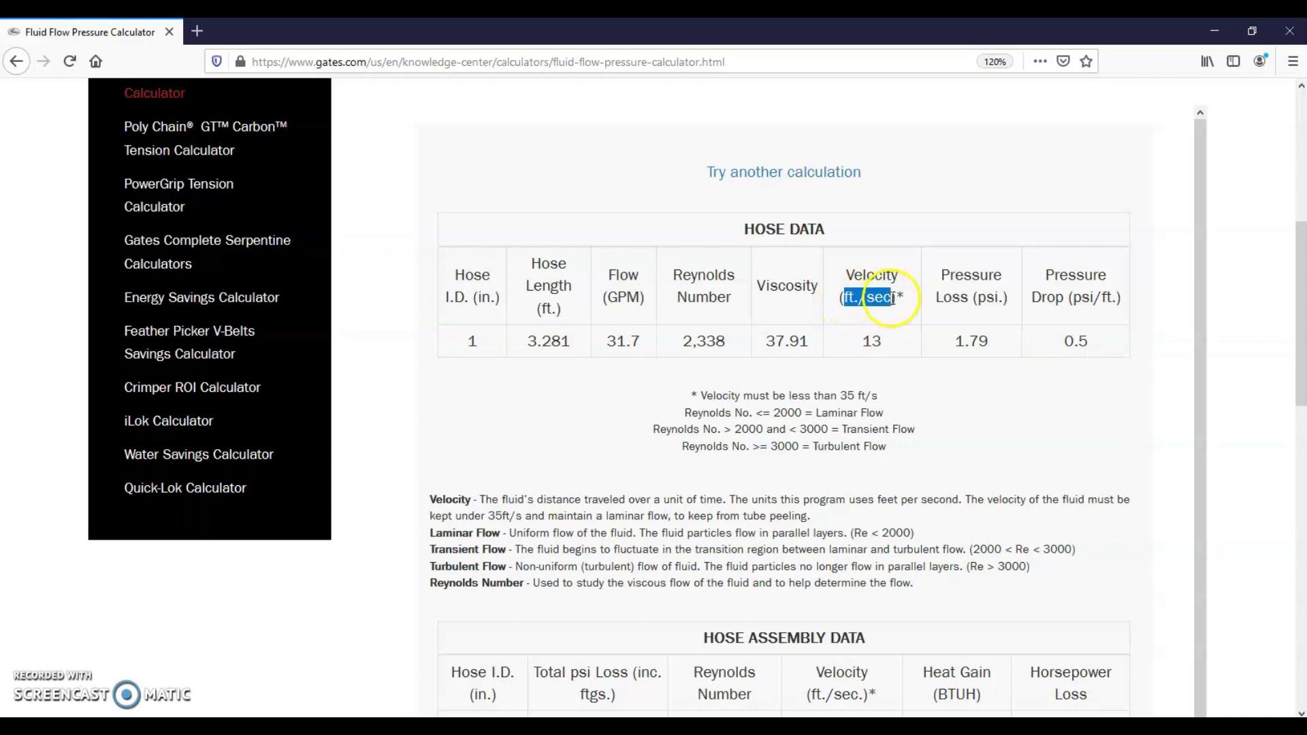
left_click(875, 369)
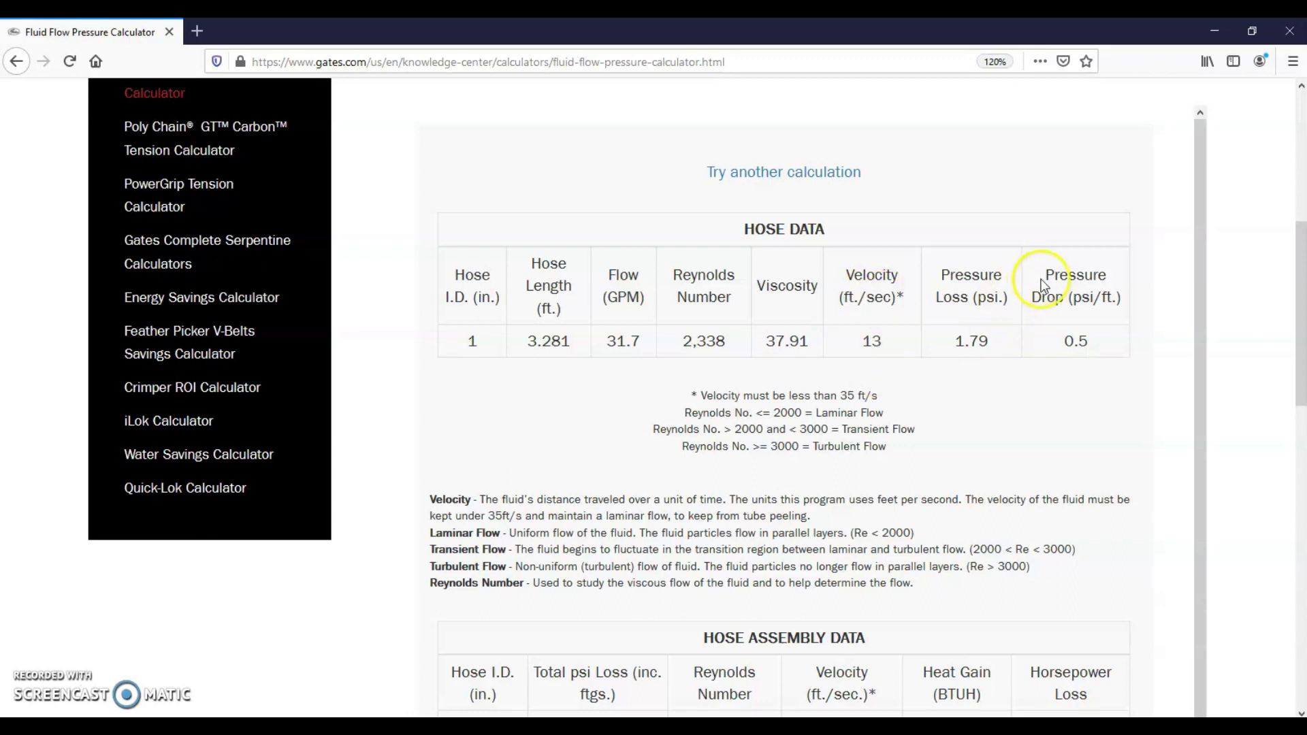
Examine the pressure drop per foot and its units, and compare it with the total pressure loss.
left_click_drag(1045, 271, 1123, 300)
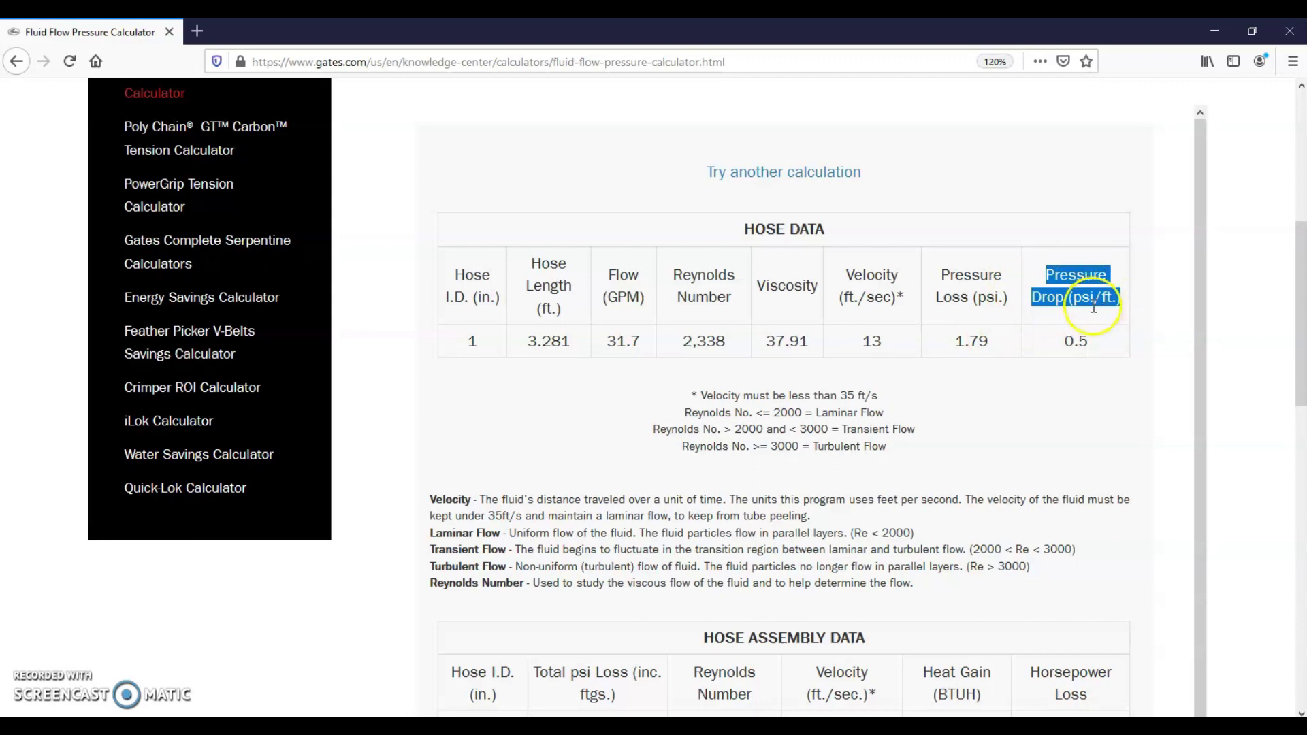
left_click(1092, 297)
double_click(1086, 296)
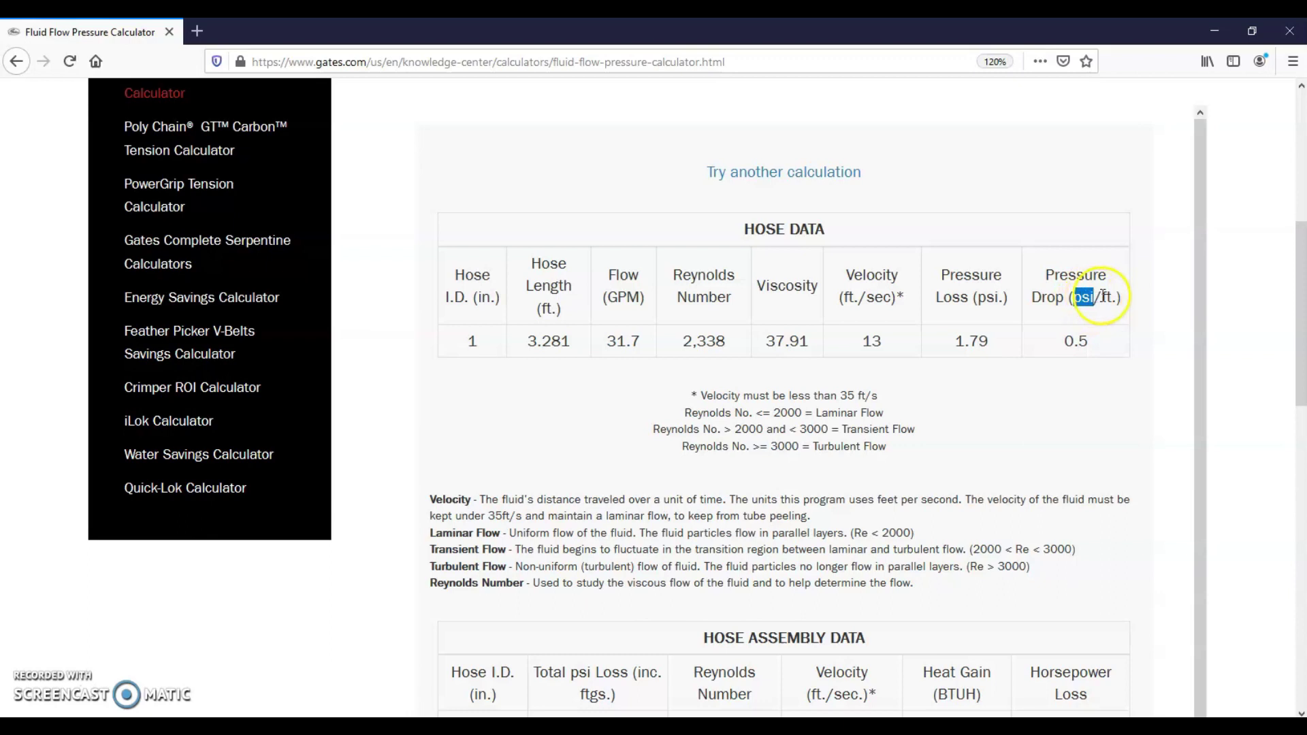
double_click(1107, 297)
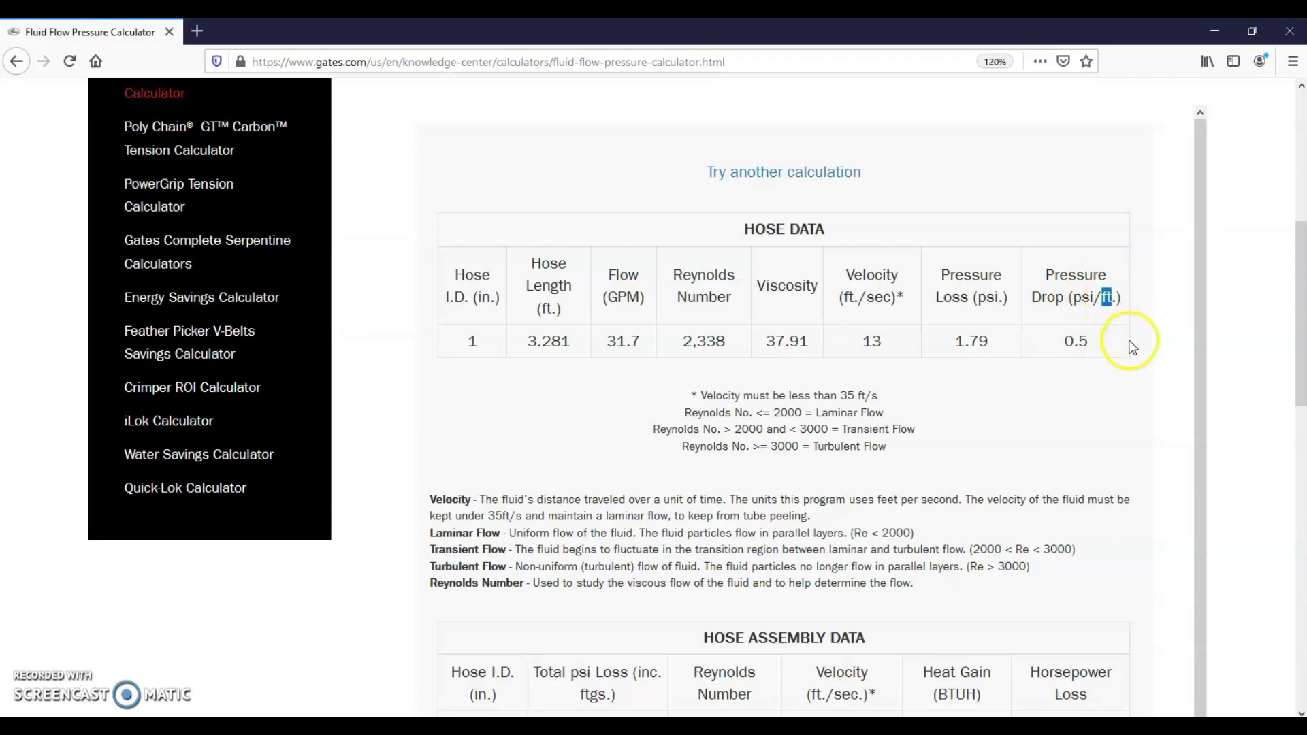
double_click(1086, 341)
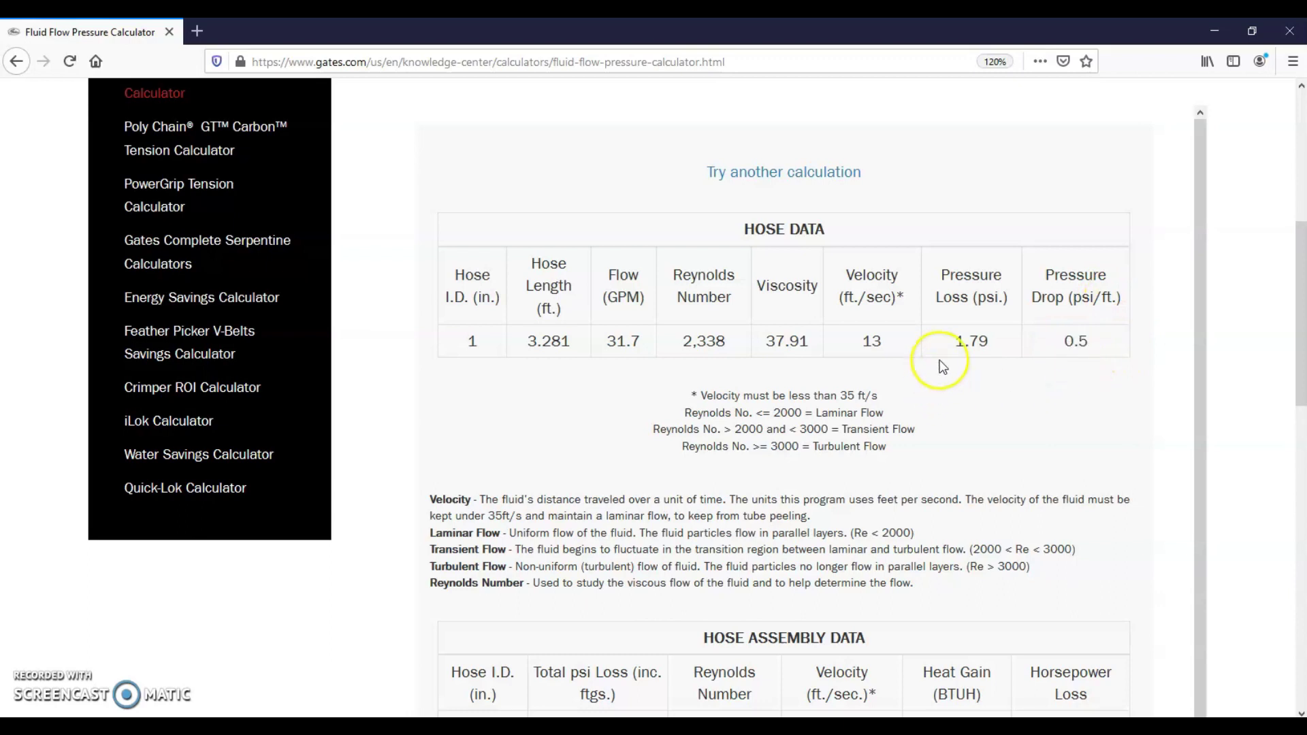
left_click_drag(940, 275, 998, 354)
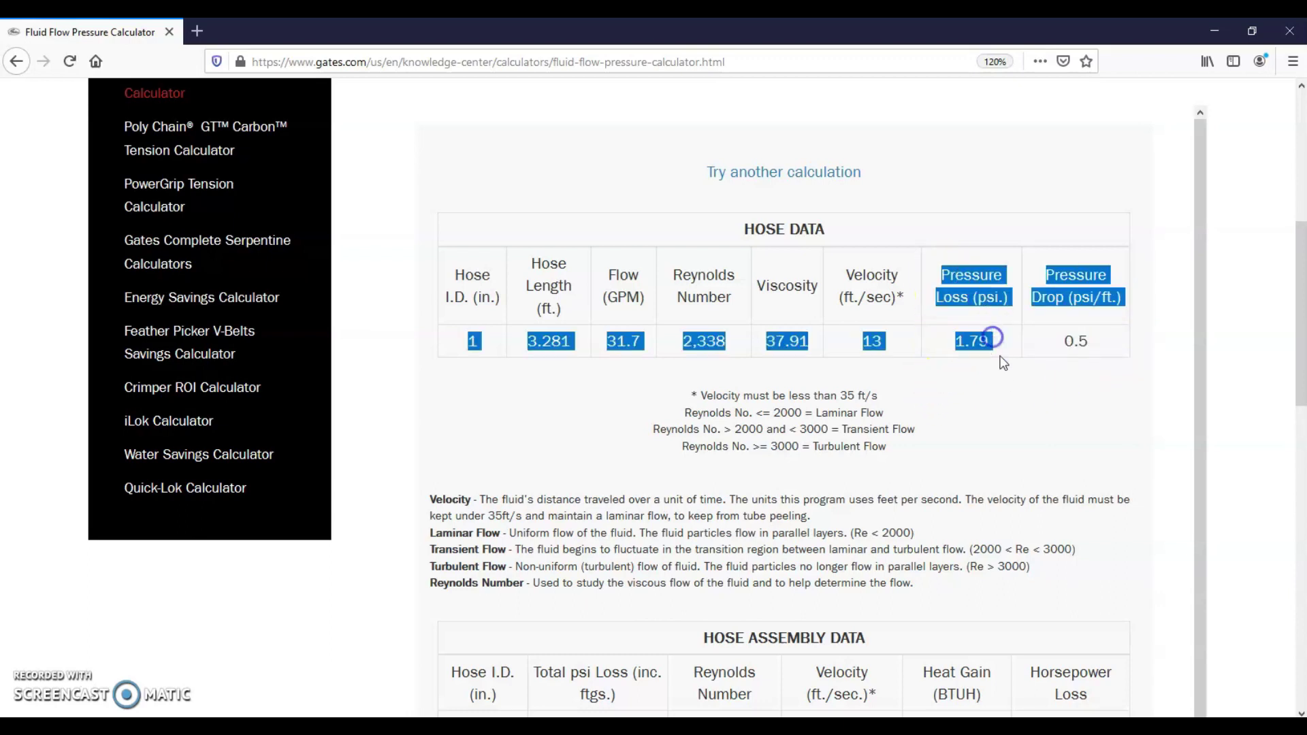
Examine the hose's total pressure loss in psi in the Hose Data results.
left_click(998, 354)
double_click(961, 341)
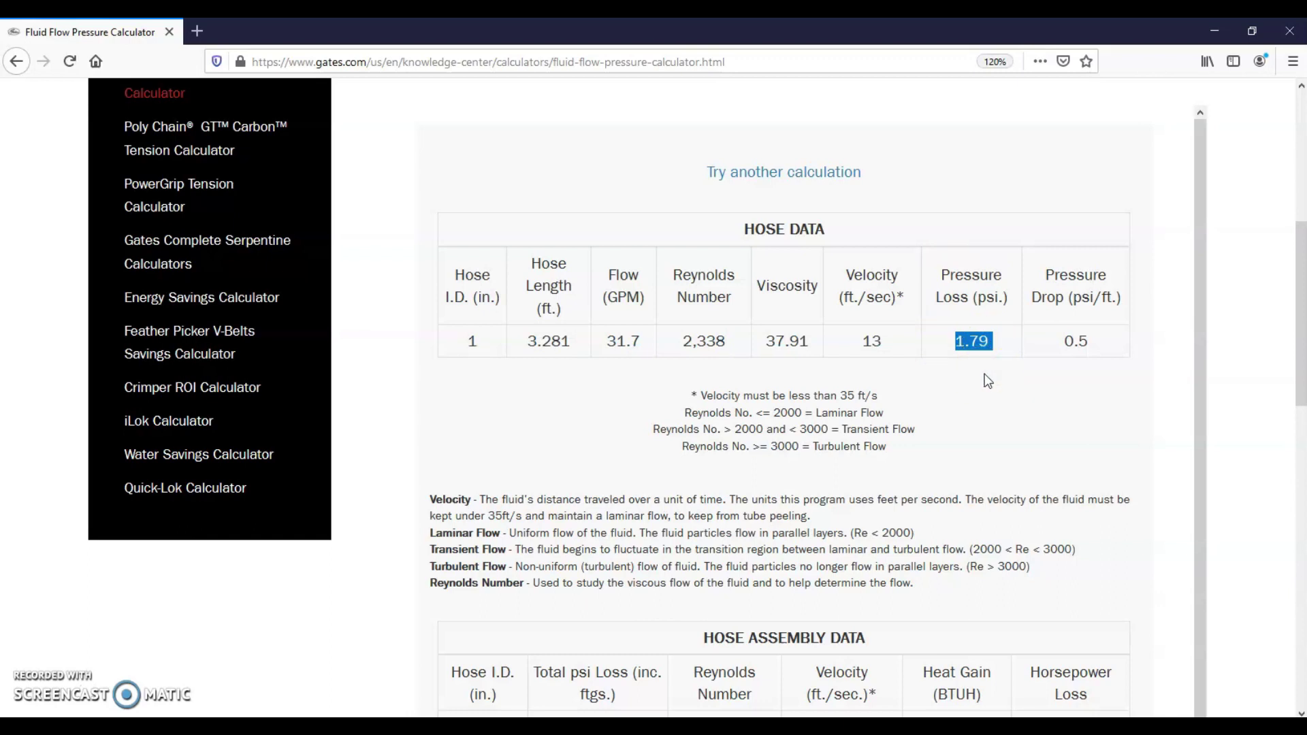
left_click(967, 364)
double_click(980, 344)
Read the notes under the Hose Data table and check the velocity in ft/sec against its stated limit.
left_click_drag(690, 388, 895, 448)
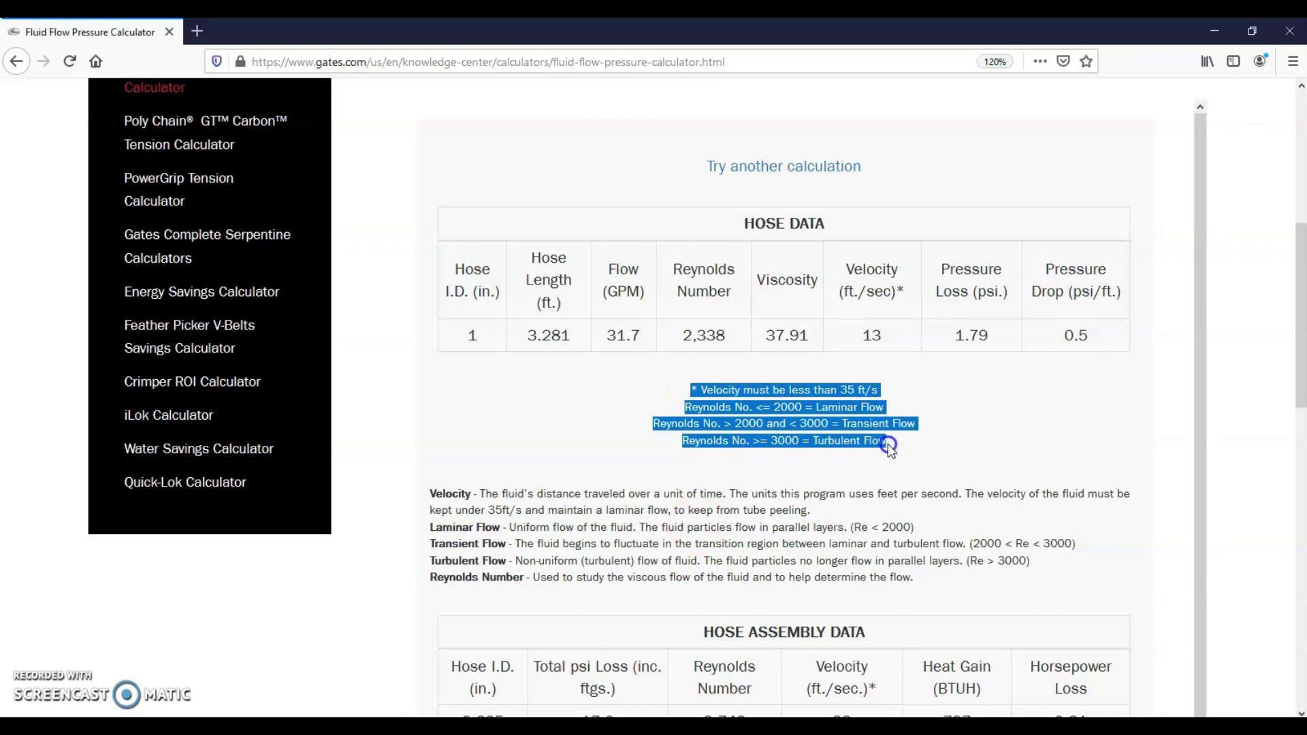
left_click(858, 283)
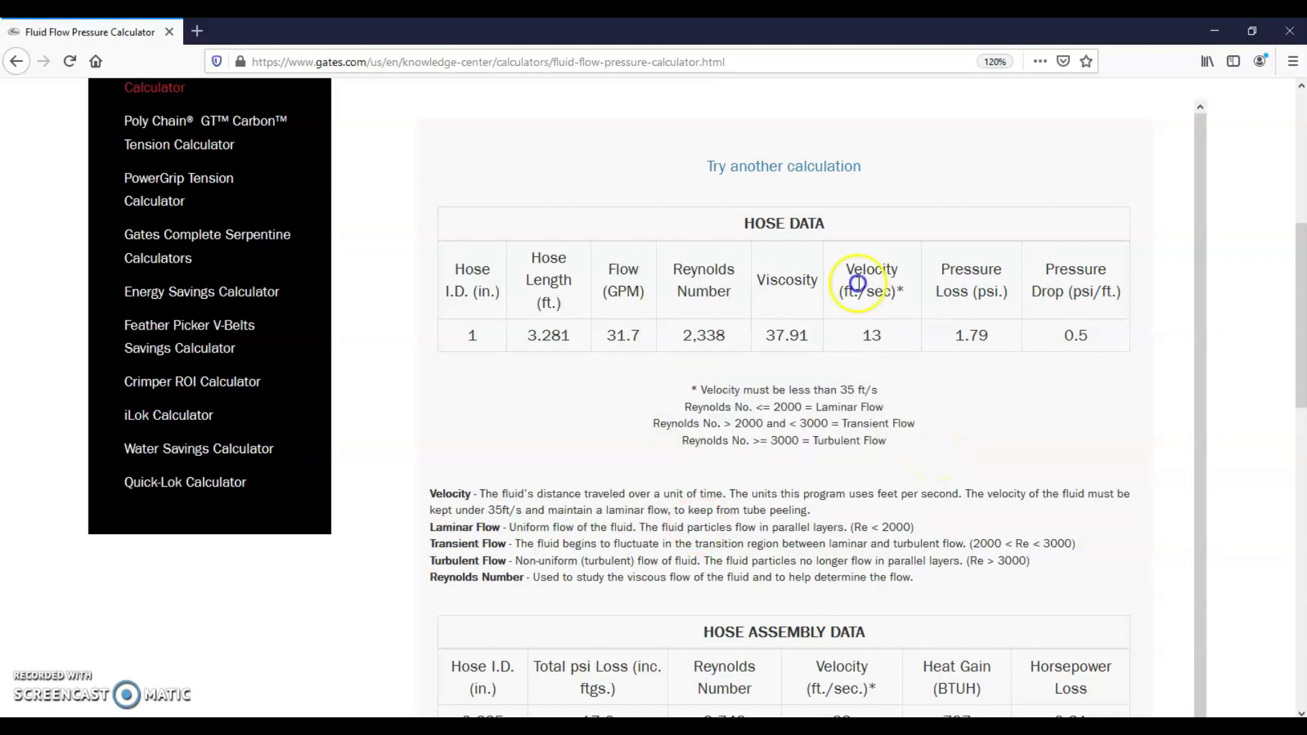
left_click_drag(846, 272, 902, 292)
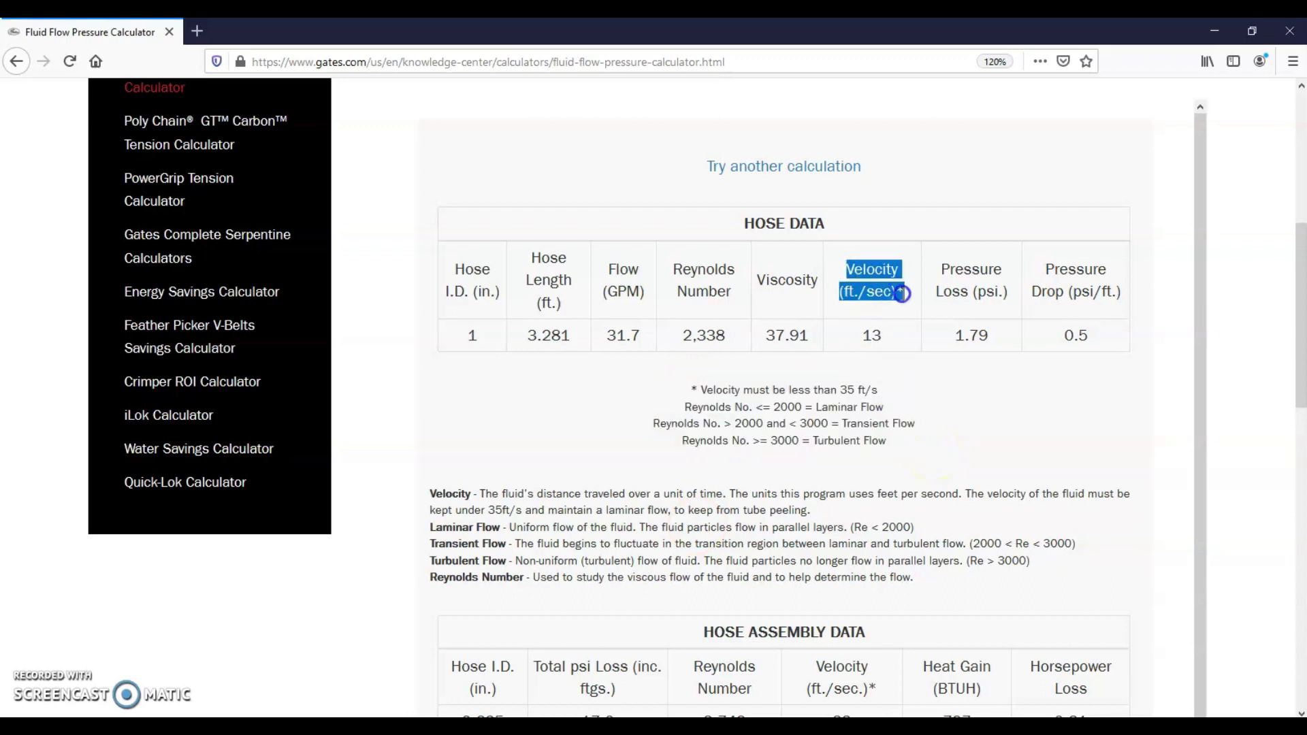
left_click_drag(744, 391, 878, 391)
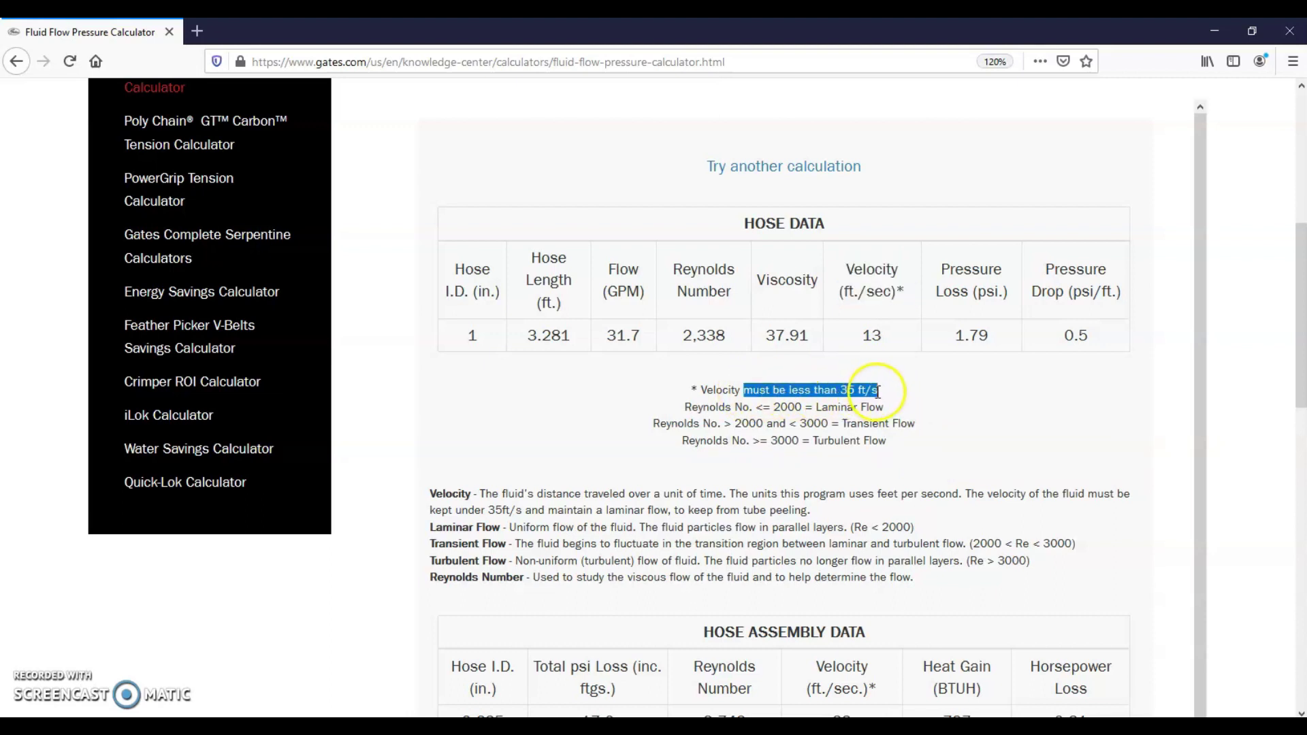
left_click(912, 405)
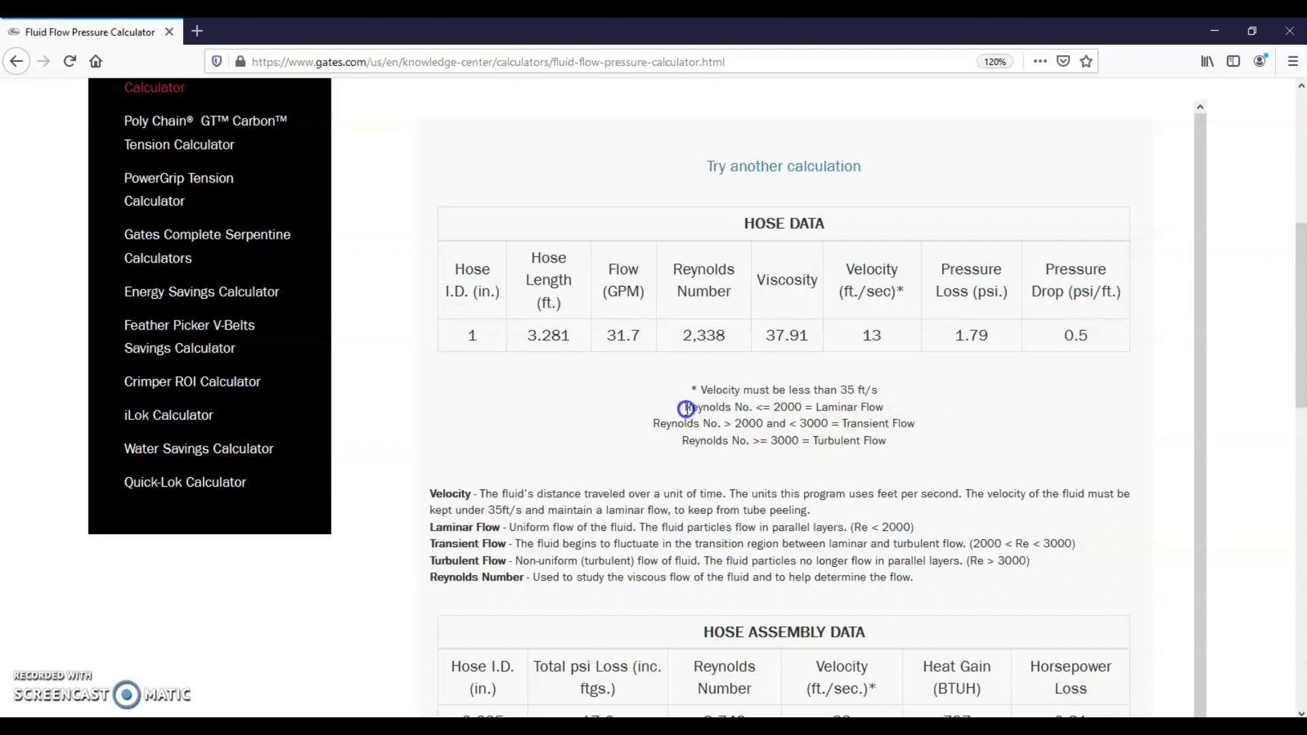
Read the Reynolds number ranges that define laminar, transient and turbulent flow.
left_click_drag(685, 407, 898, 412)
left_click_drag(652, 423, 916, 424)
left_click_drag(756, 443, 905, 449)
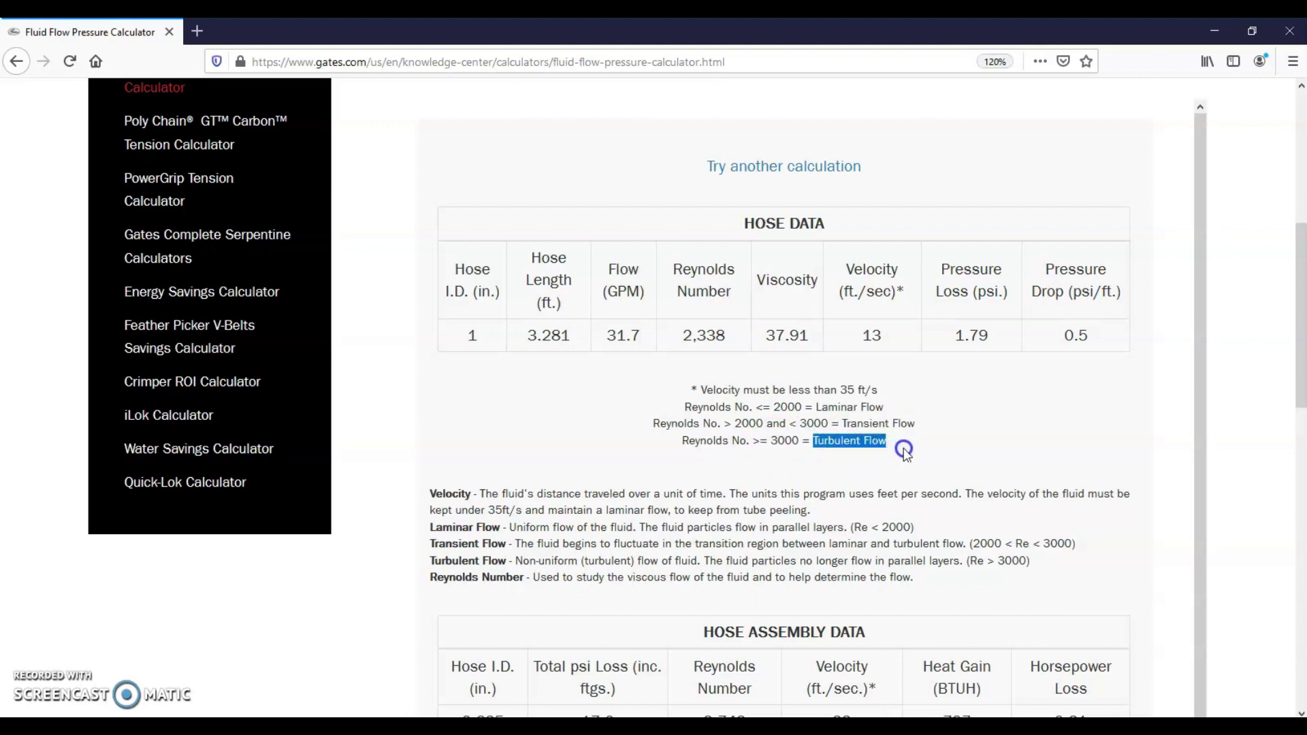
left_click(904, 449)
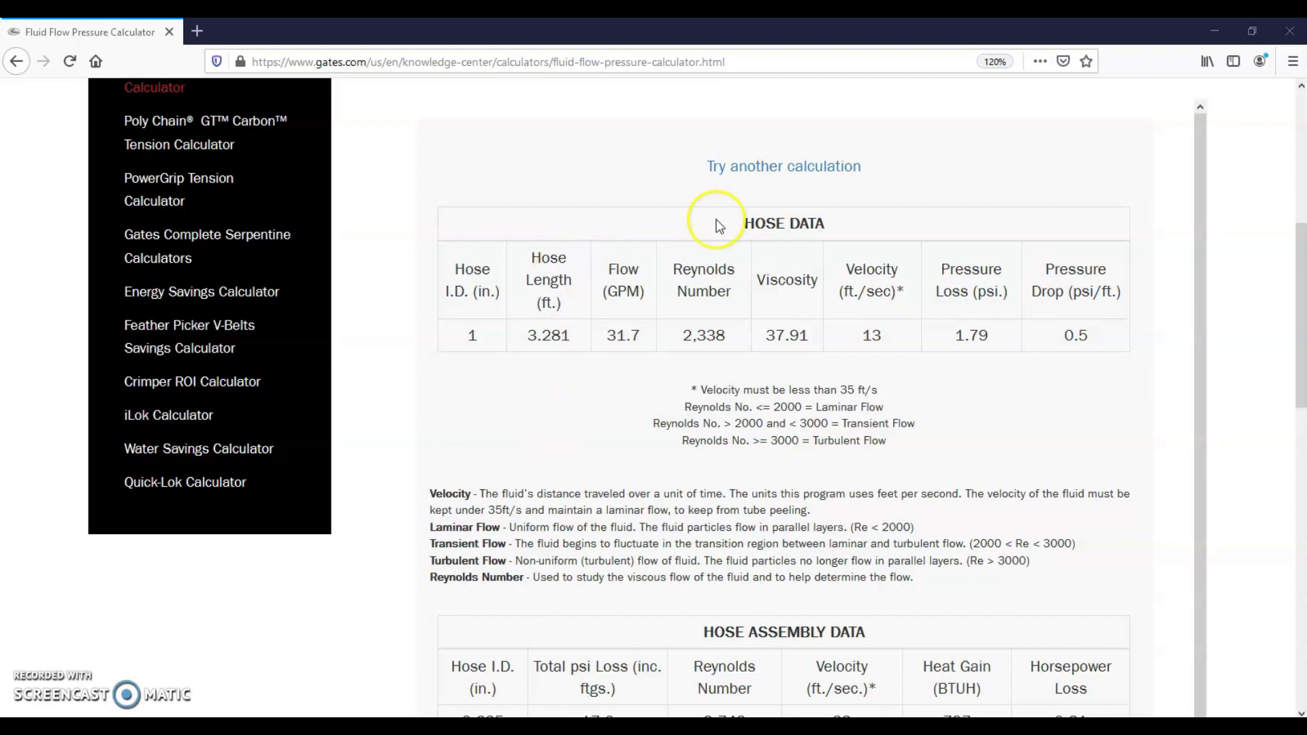
Start another calculation and review the blank hose and fluid property fields, from hose diameter to viscosity.
left_click(793, 176)
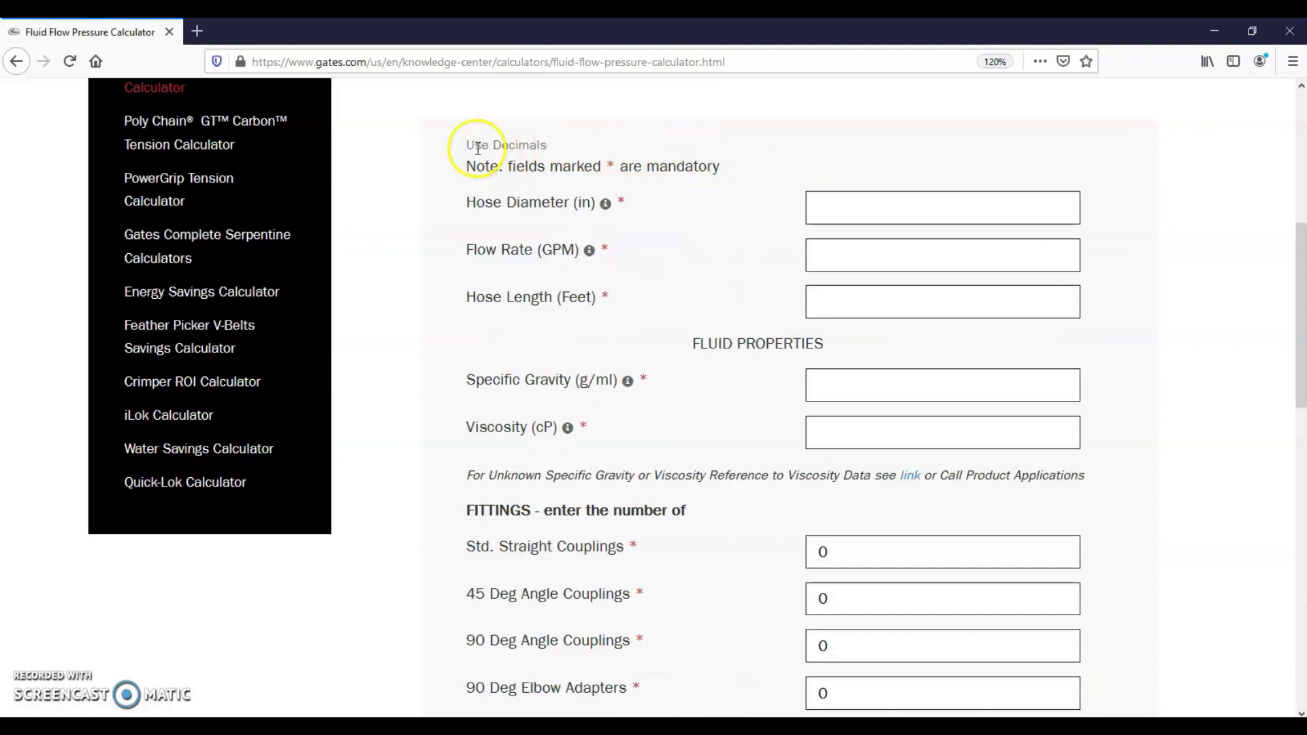
left_click_drag(470, 200, 709, 416)
left_click(709, 414)
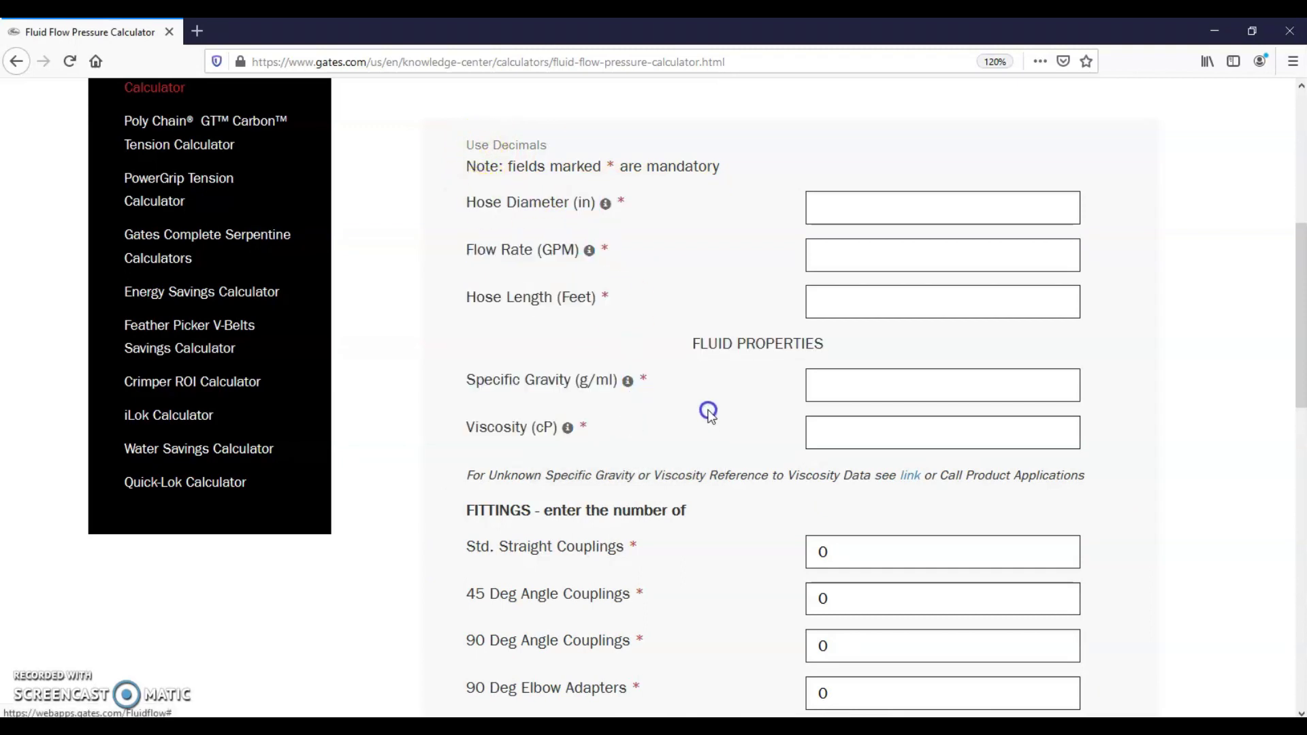